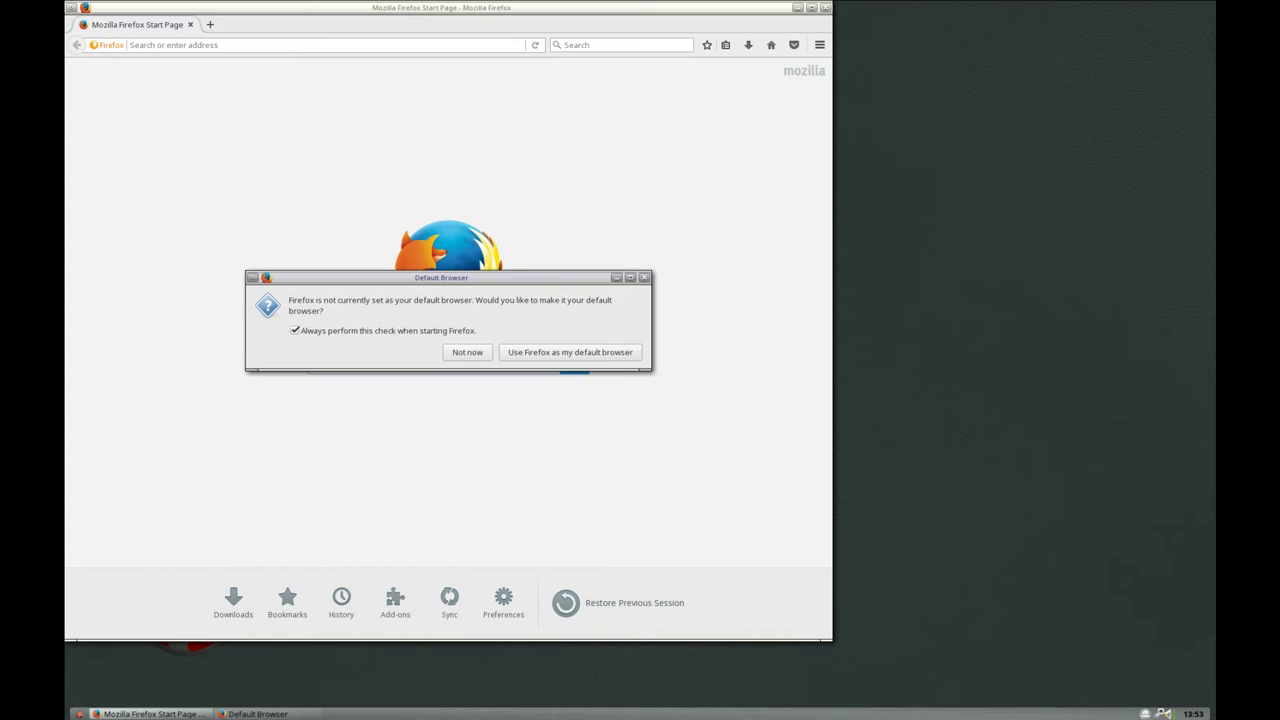
View Firefox's version information, and close the browser without making it the default.
{"action": "left_click", "coordinate": [820, 45]}
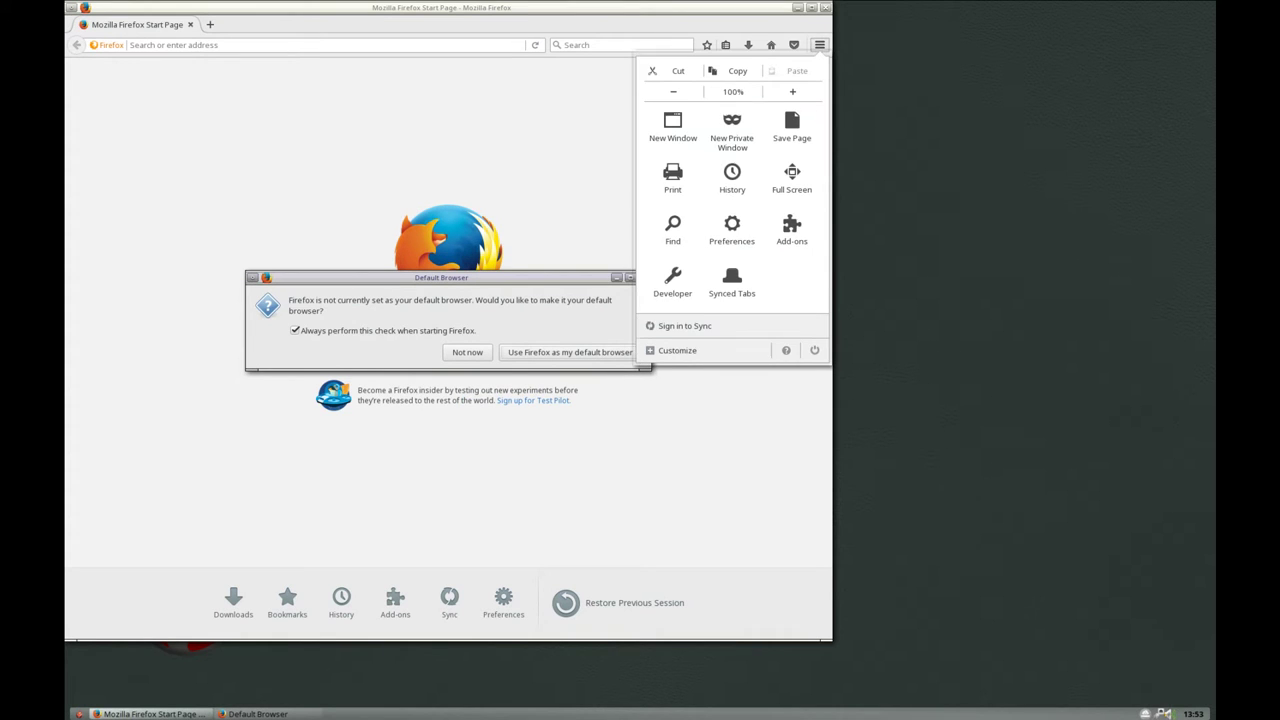
{"action": "left_click", "coordinate": [786, 350]}
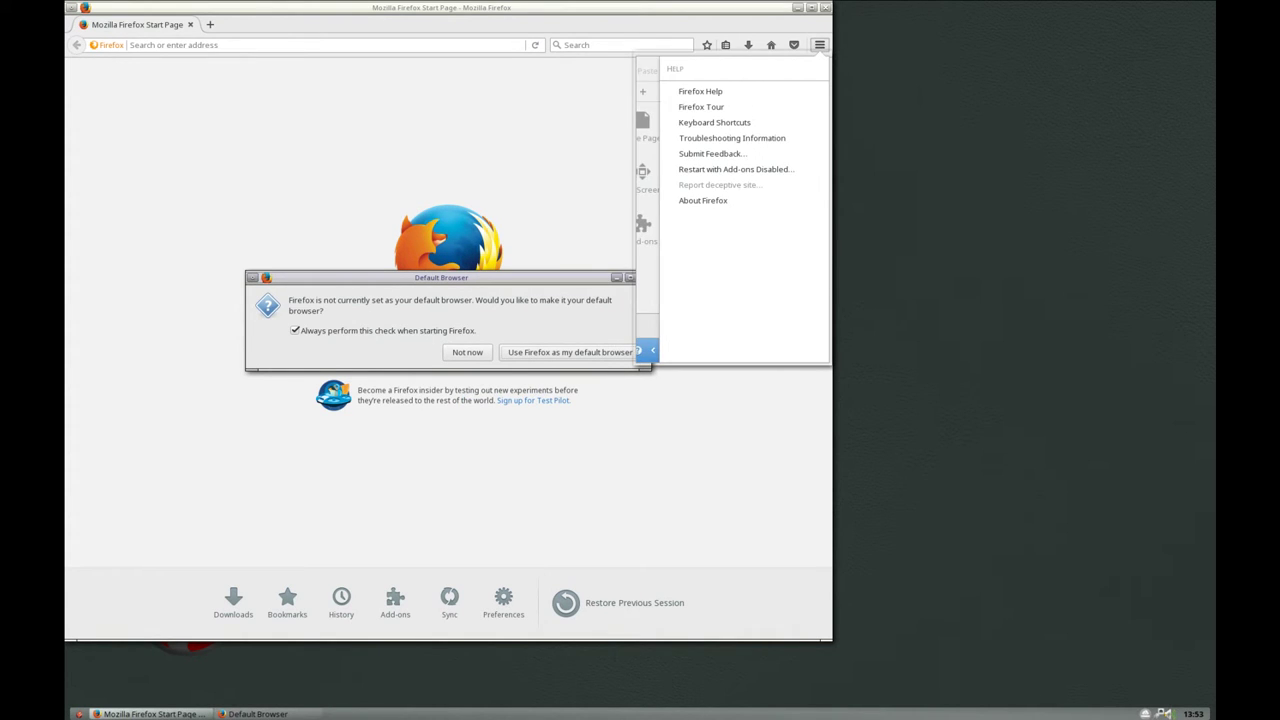
{"action": "left_click", "coordinate": [703, 200]}
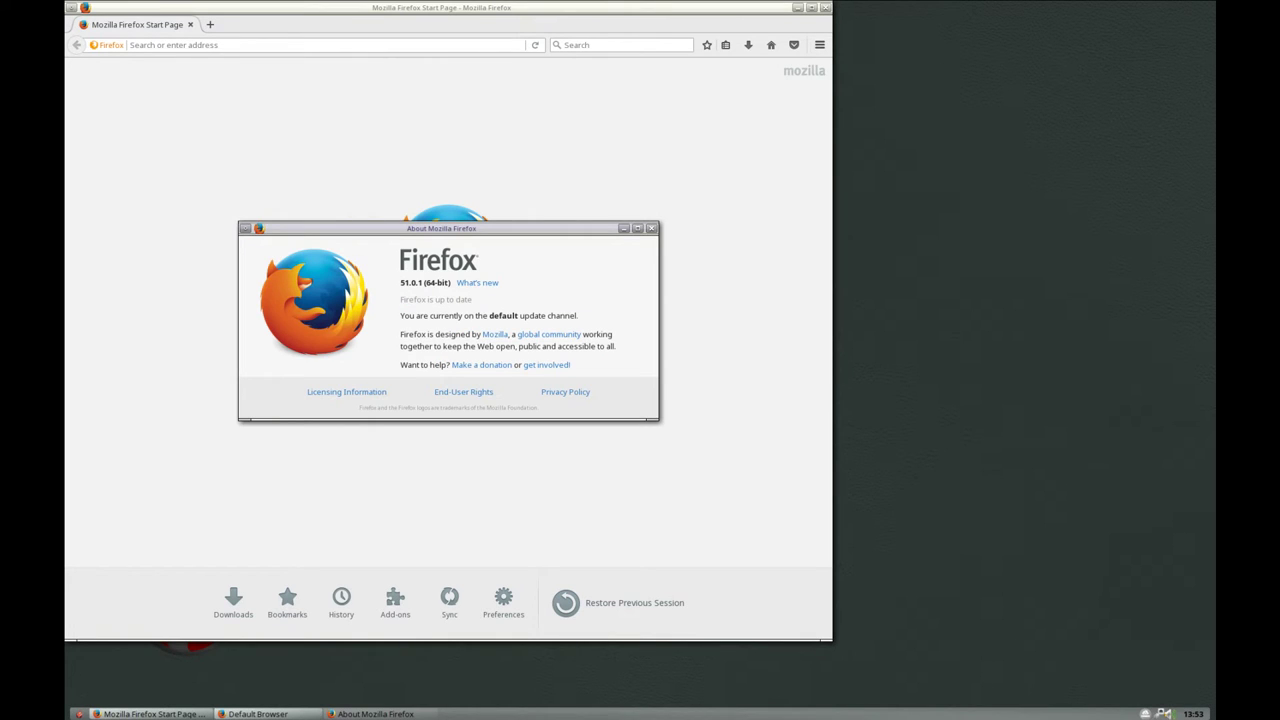
{"action": "key", "text": "Escape"}
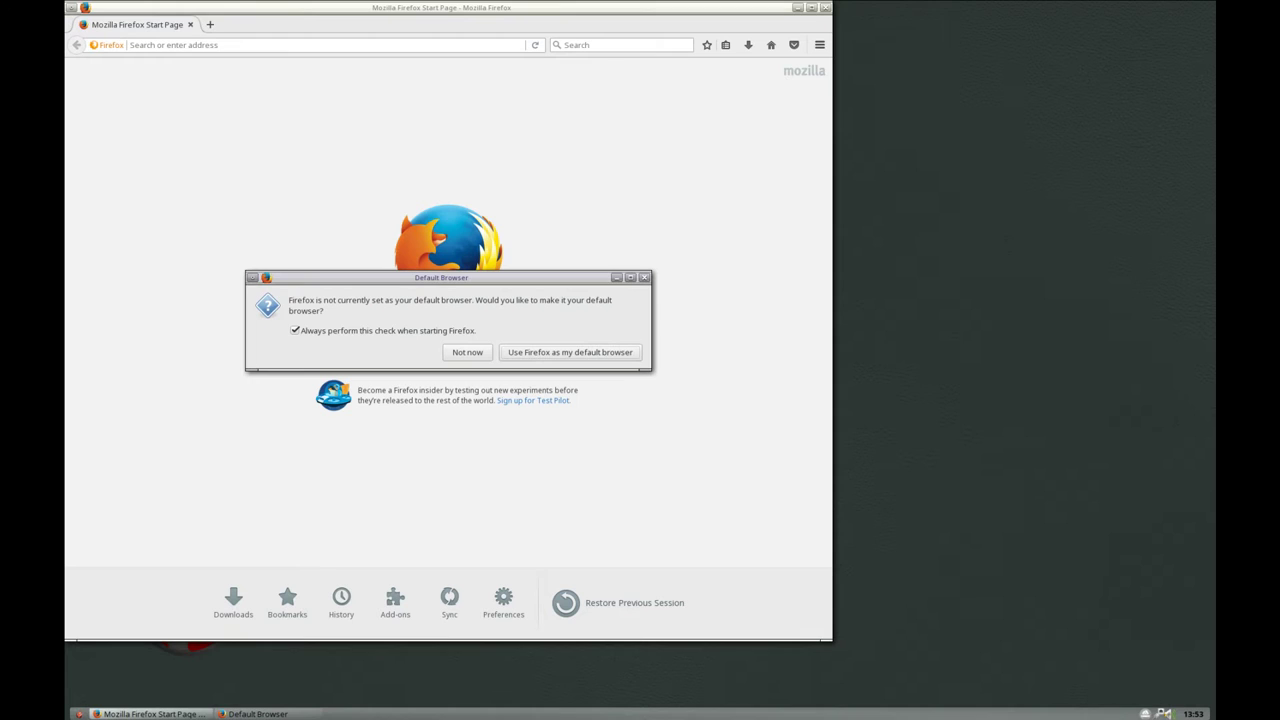
{"action": "key", "text": "Escape"}
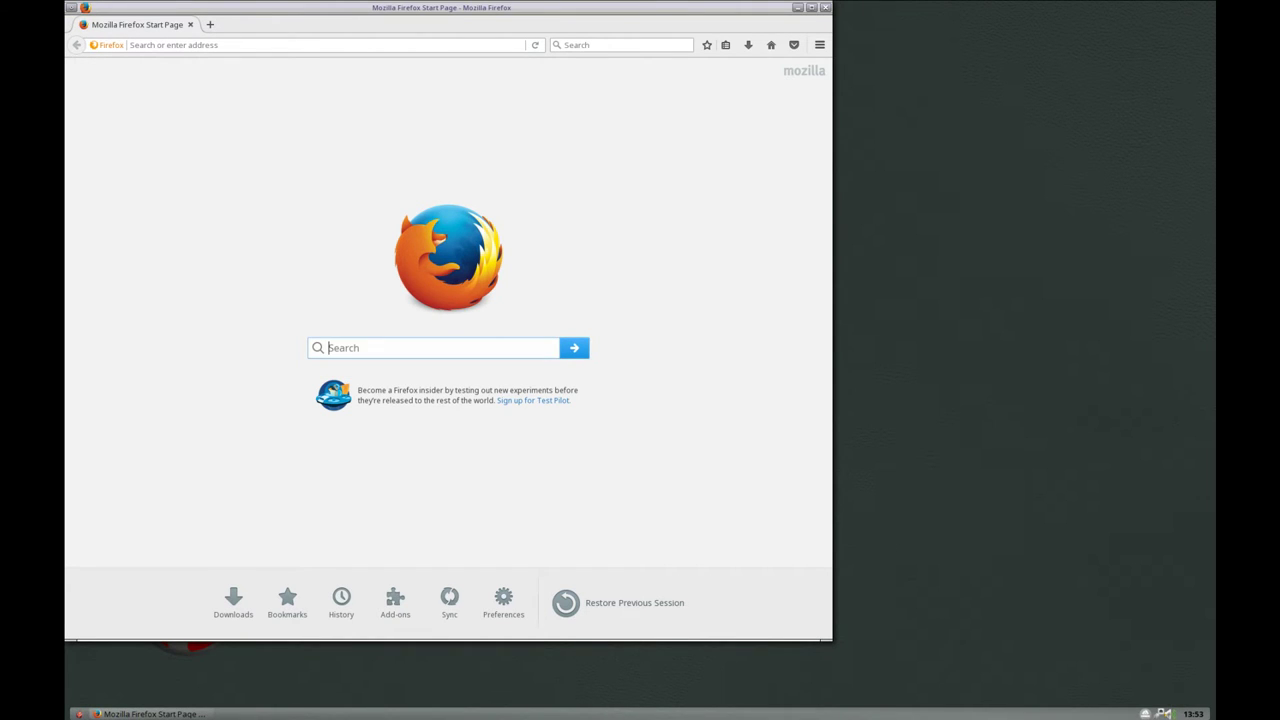
{"action": "key", "text": "alt+F4"}
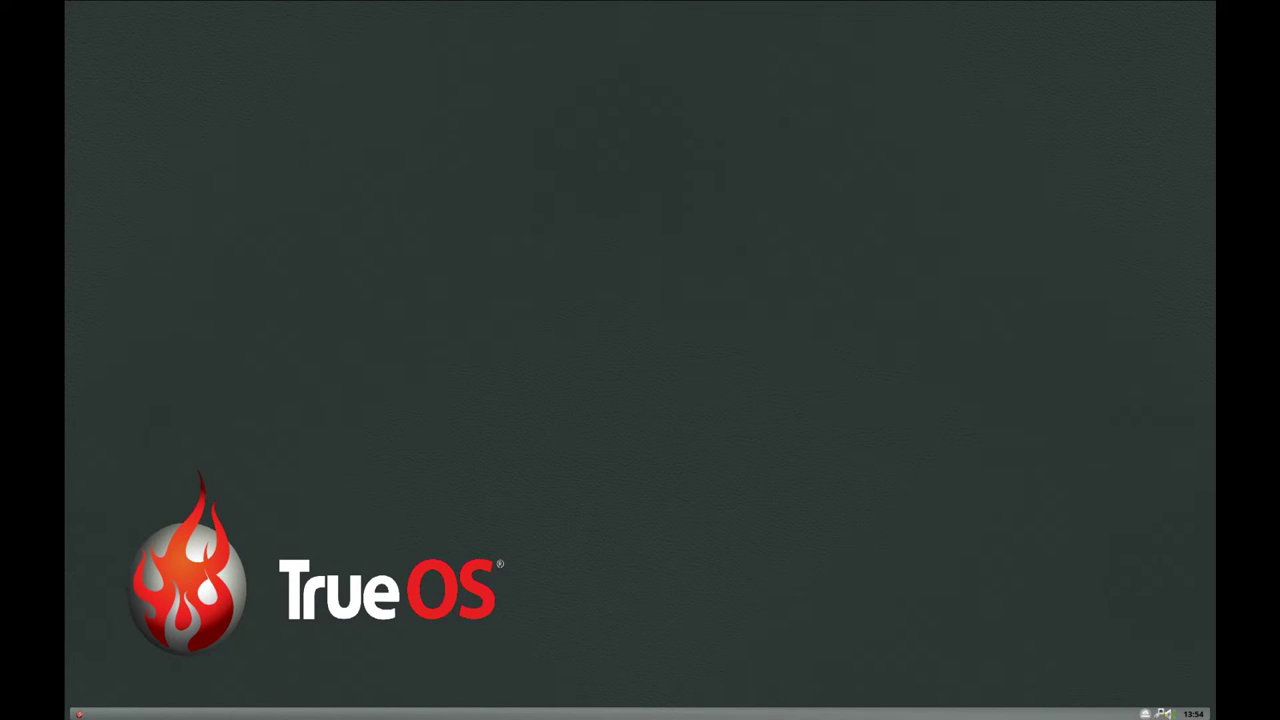
Launch VLC media player and view its version information in the Über window.
{"action": "left_click", "coordinate": [78, 714]}
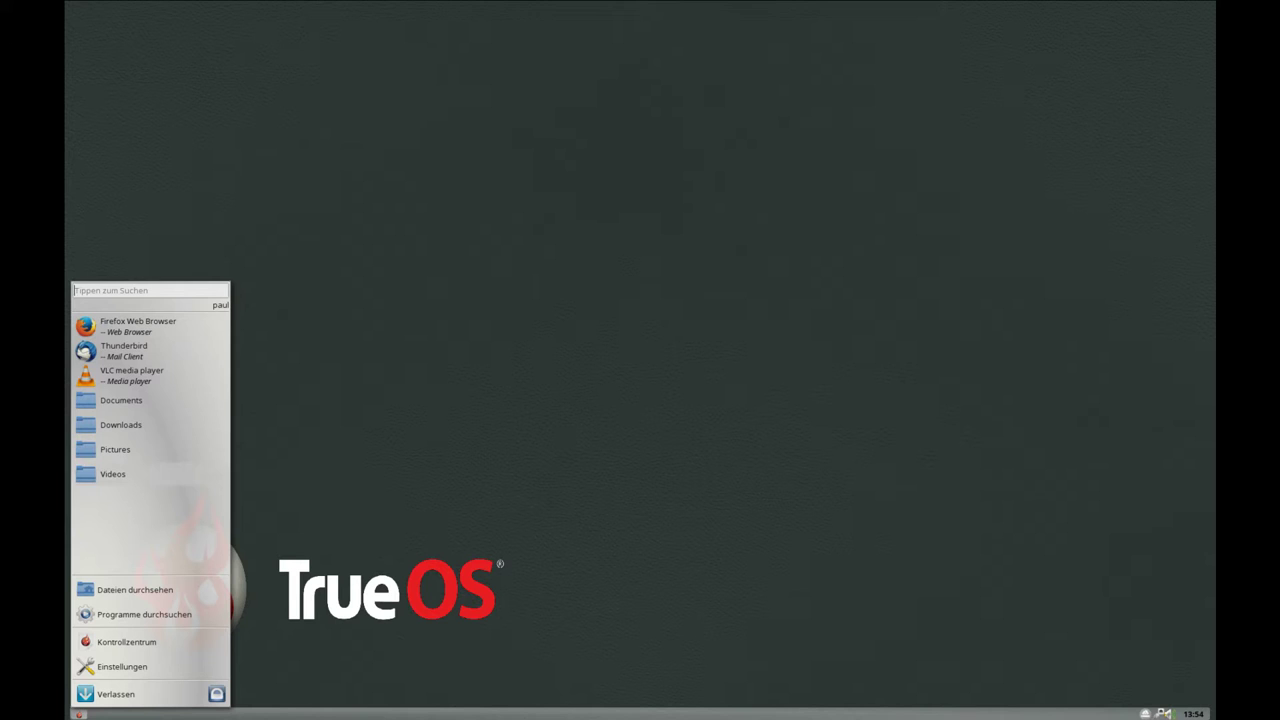
{"action": "key", "text": "Escape"}
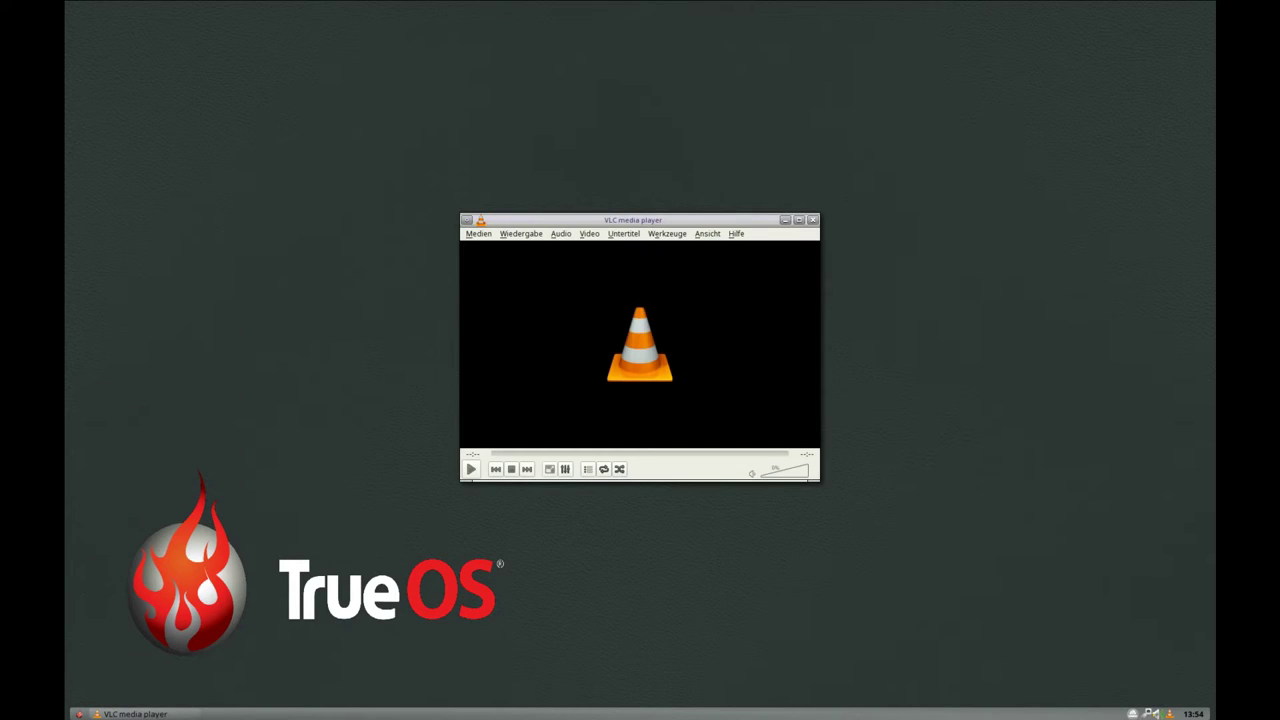
{"action": "left_click", "coordinate": [736, 234]}
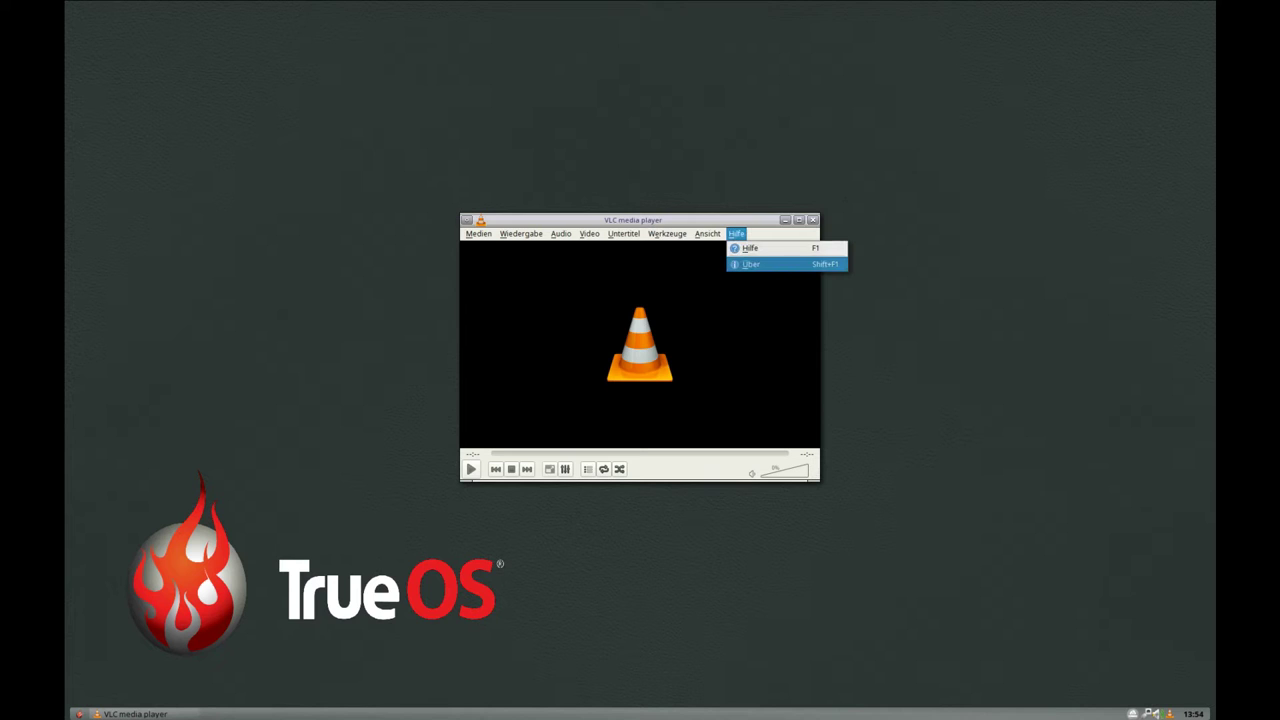
{"action": "key", "text": "Return"}
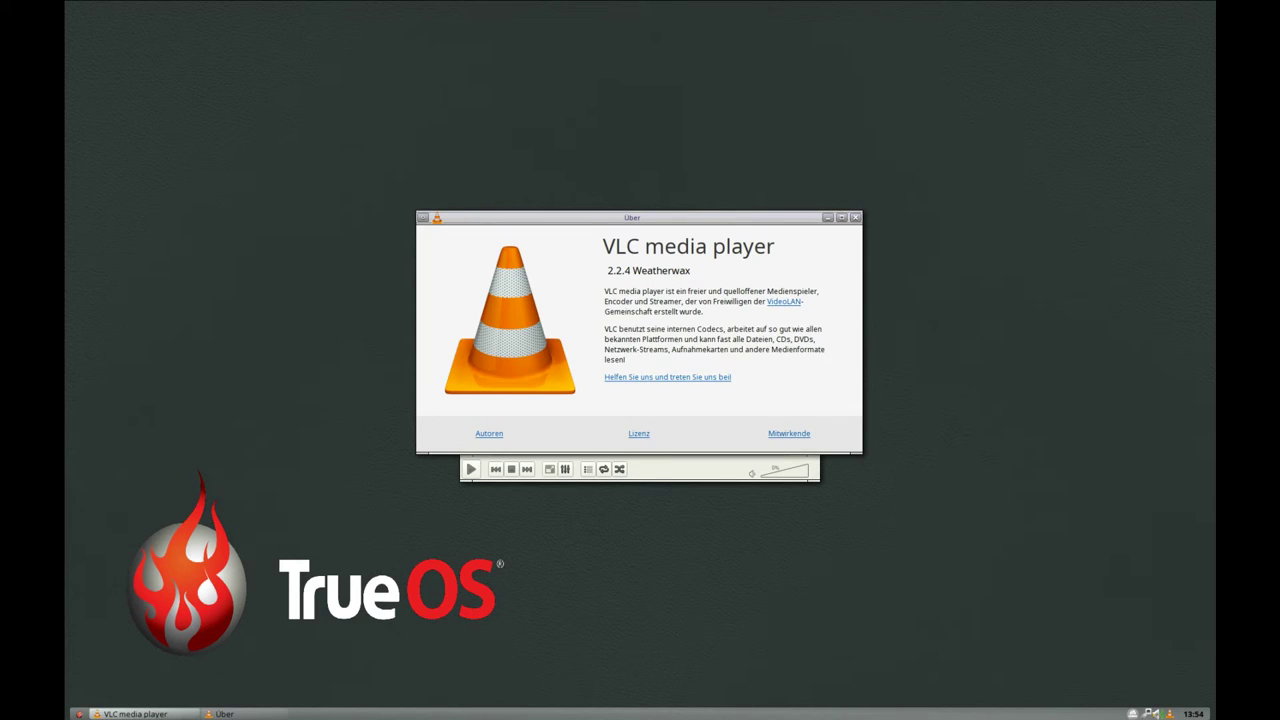
{"action": "key", "text": "Escape"}
Examine the commands VLC offers, from Hilfe back through Werkzeuge, Untertitel, Audio and Wiedergabe to Medien, and quit the player.
{"action": "key", "text": "alt+h"}
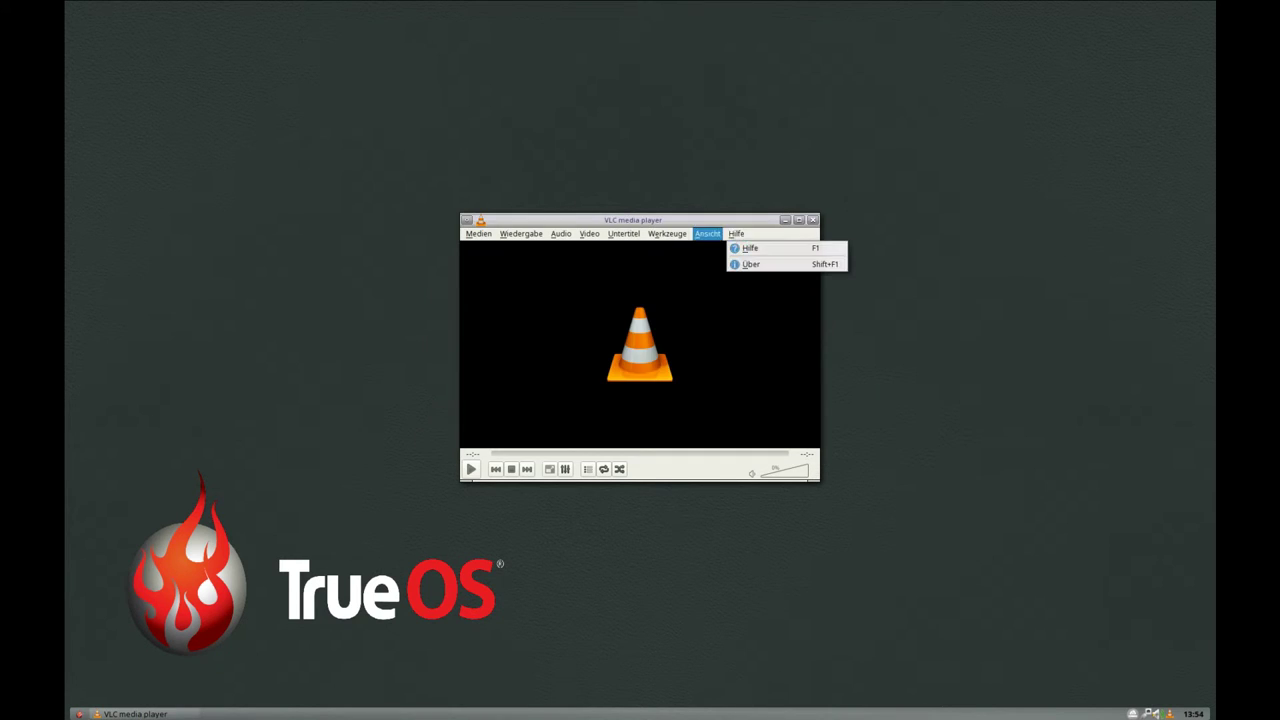
{"action": "key", "text": "Left"}
{"action": "key", "text": "Left"}
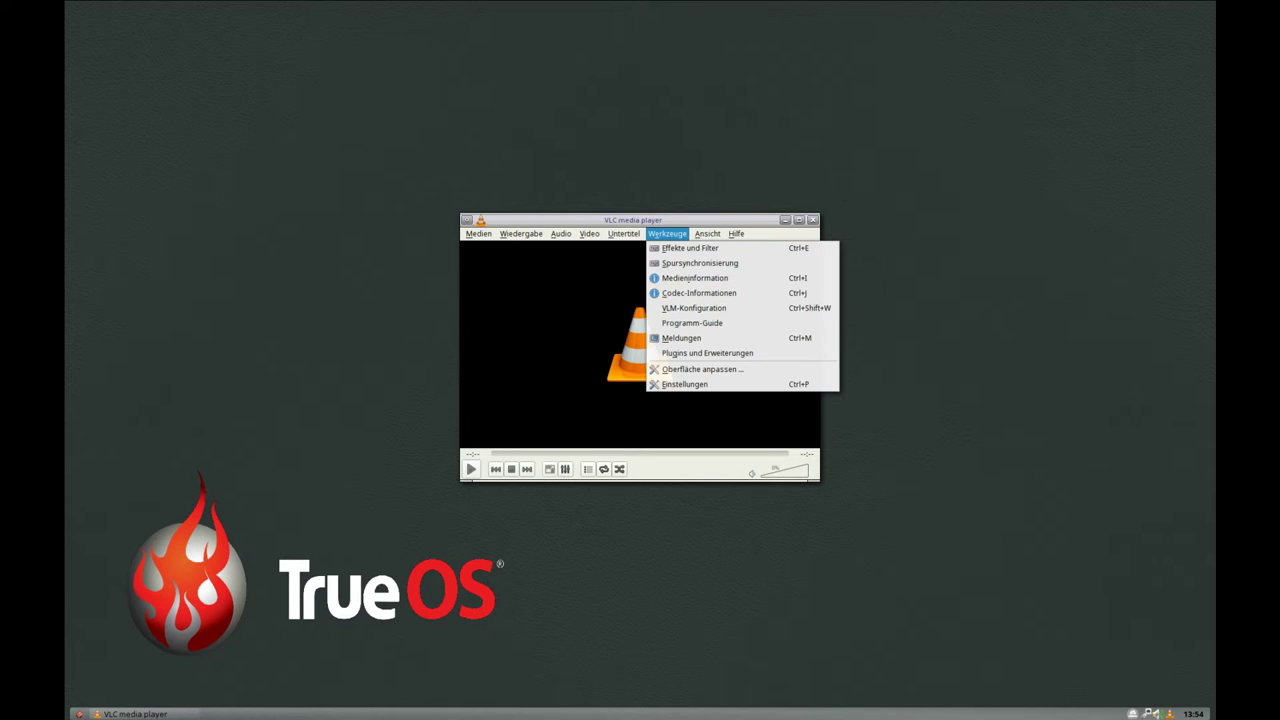
{"action": "key", "text": "Left"}
{"action": "key", "text": "Left"}
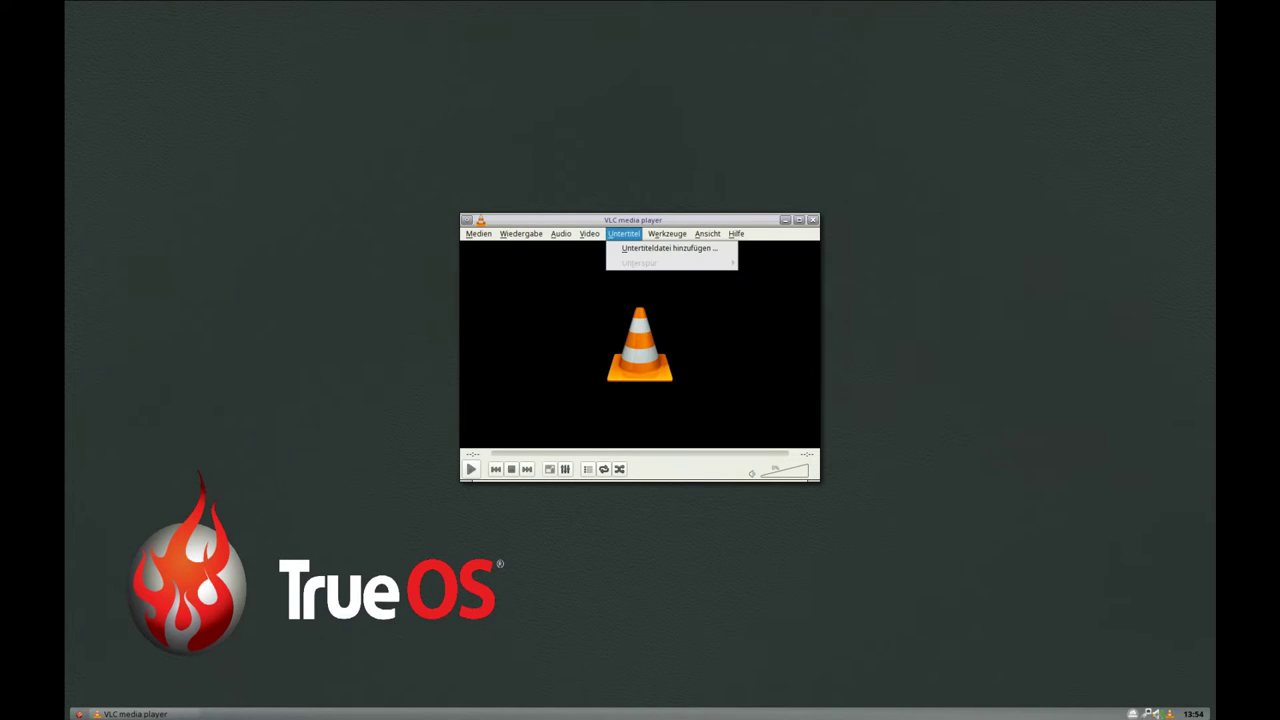
{"action": "key", "text": "Left"}
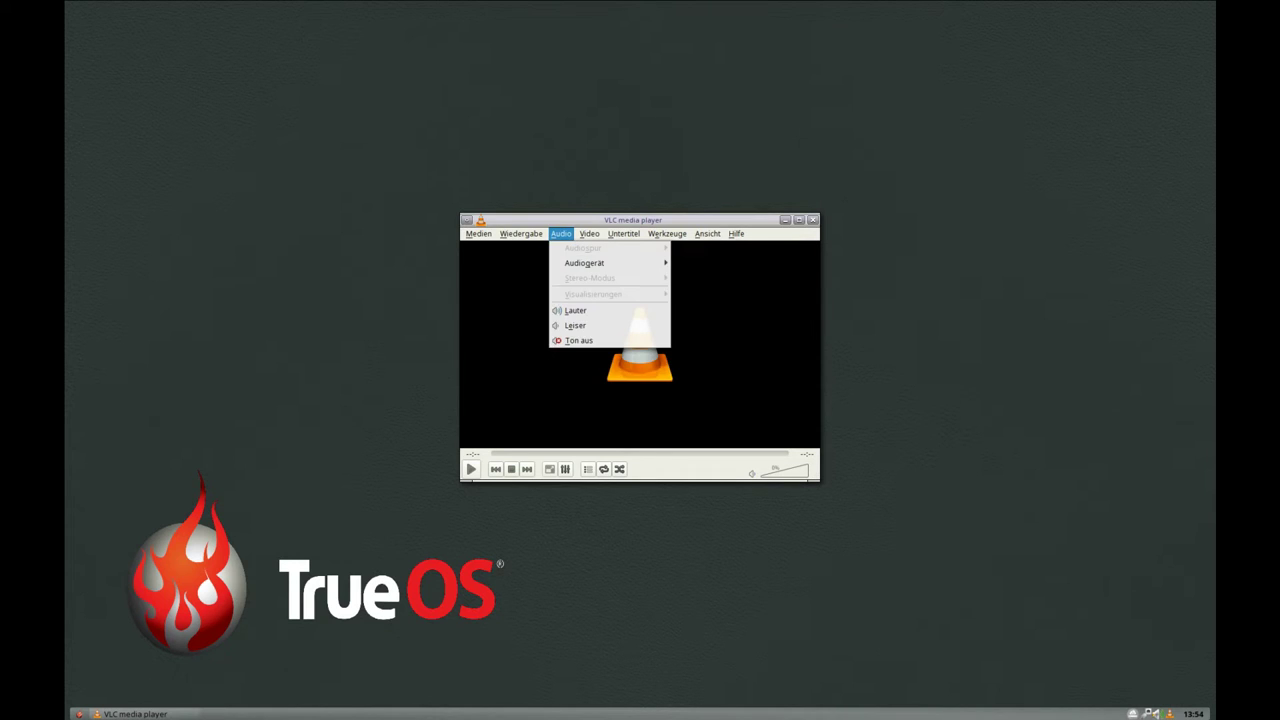
{"action": "key", "text": "Left"}
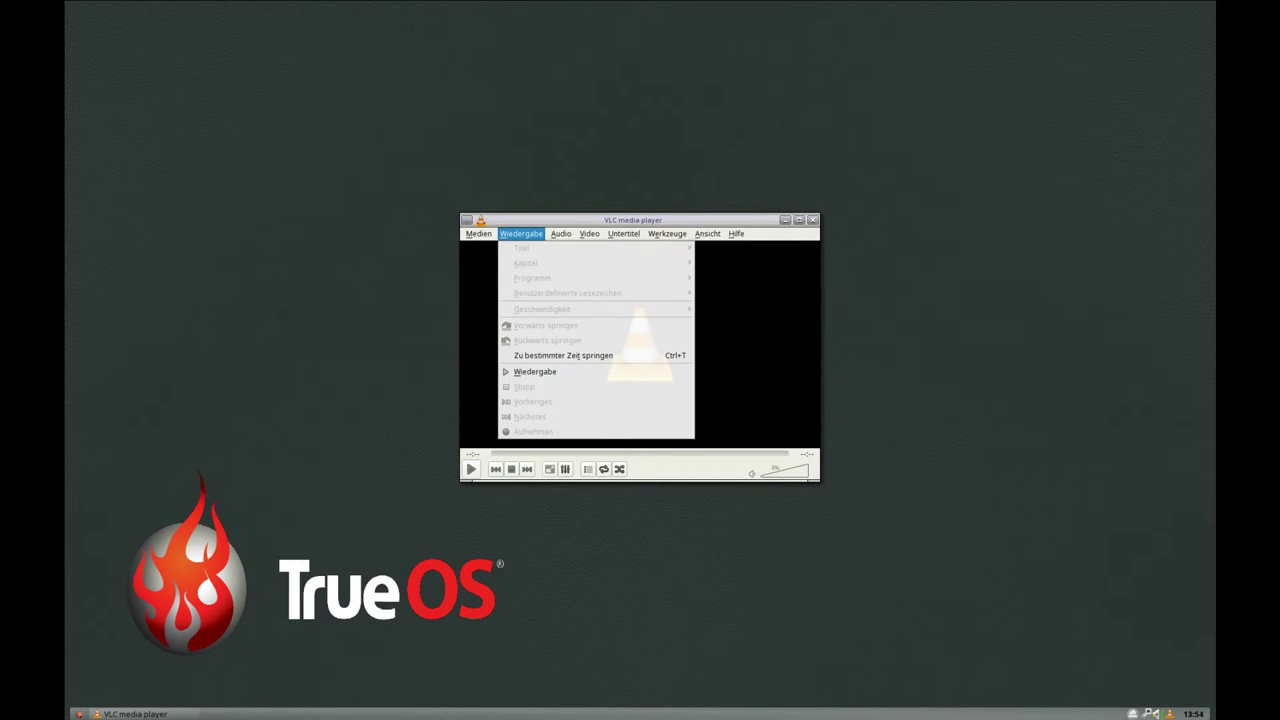
{"action": "key", "text": "Left"}
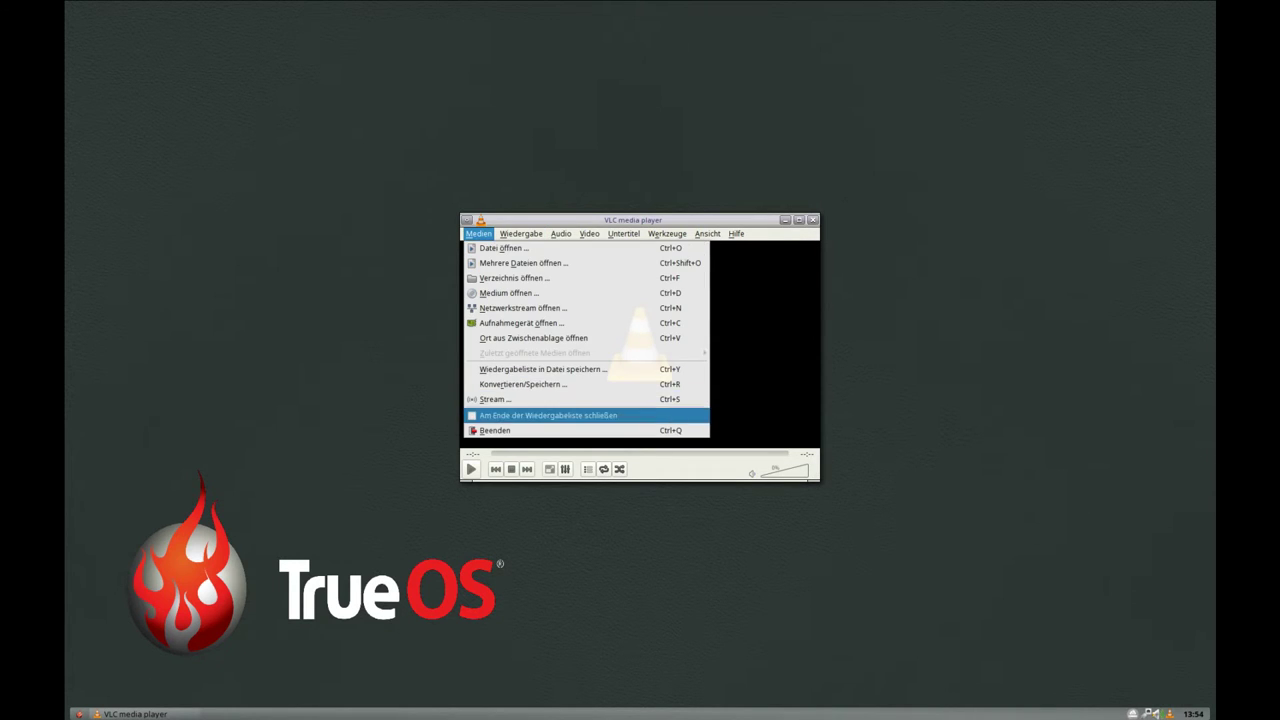
{"action": "left_click", "coordinate": [495, 430]}
{"action": "key", "text": "ctrl+q"}
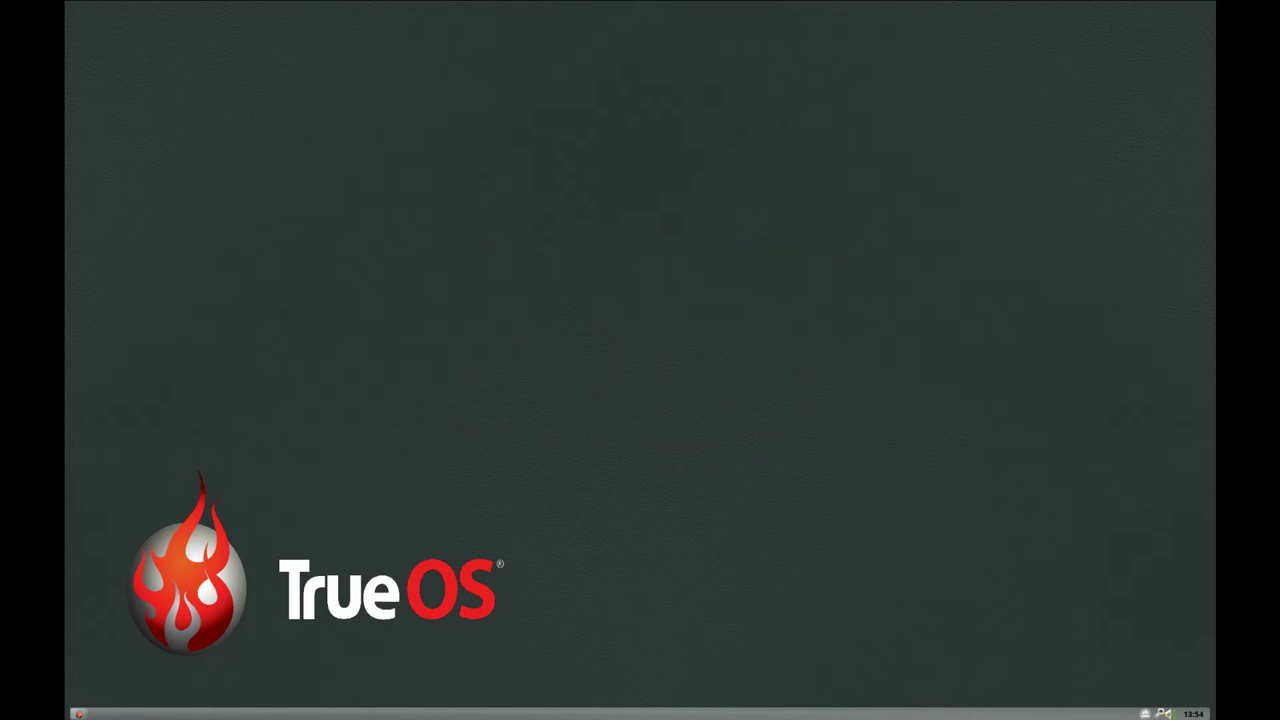
Open the Videos folder in the file manager.
{"action": "left_click", "coordinate": [79, 714]}
{"action": "key", "text": "Up"}
{"action": "key", "text": "Up"}
{"action": "key", "text": "Up"}
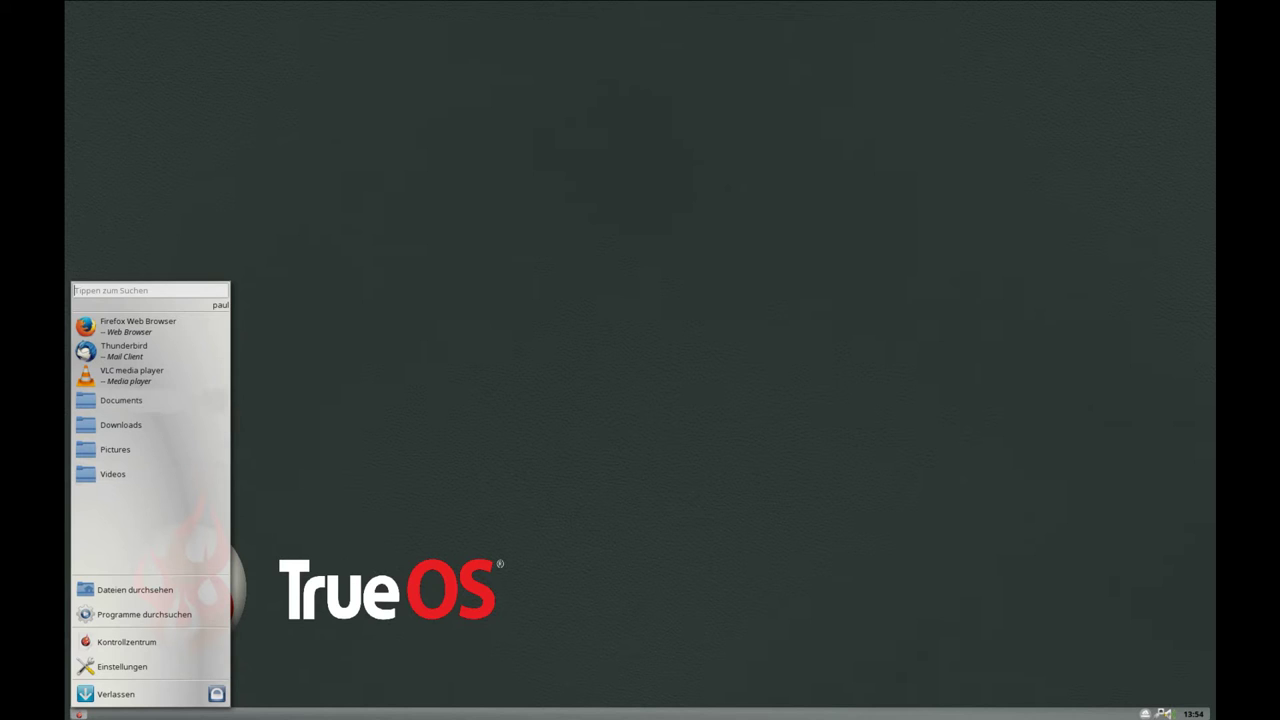
{"action": "key", "text": "Down"}
{"action": "key", "text": "Down"}
{"action": "key", "text": "Down"}
{"action": "key", "text": "Return"}
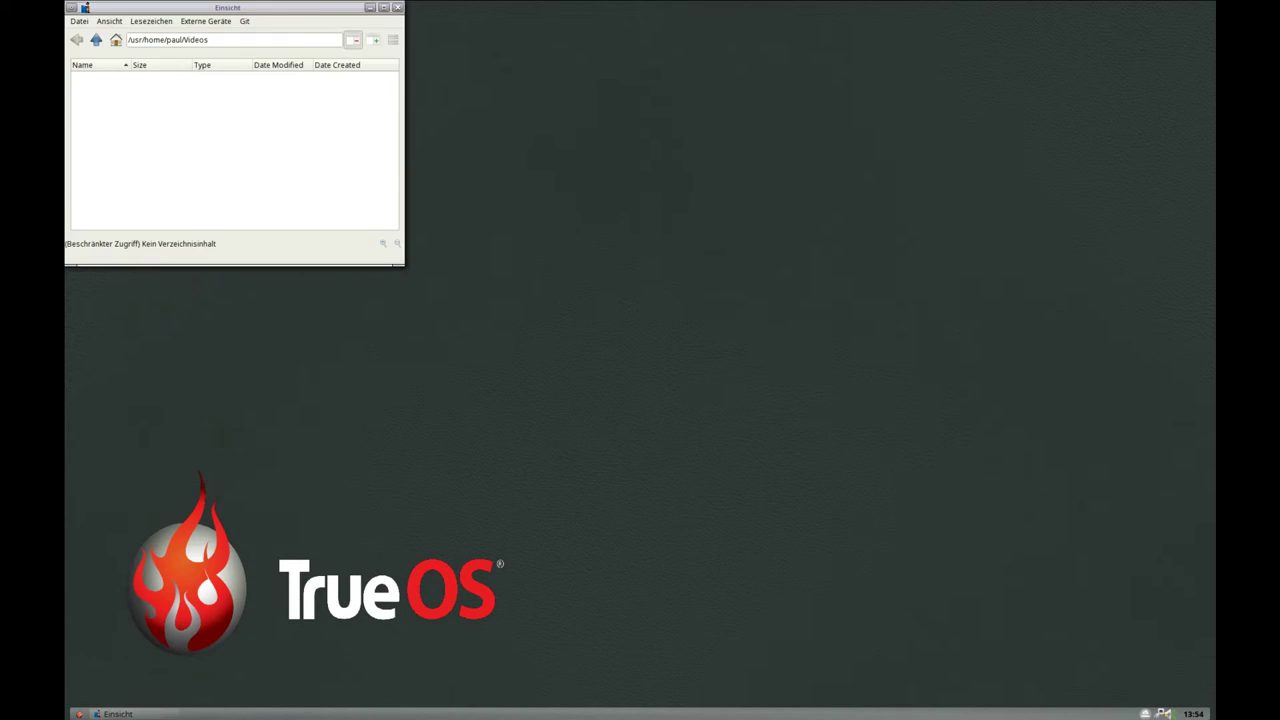
Examine the file manager's commands for Git, external devices, bookmarks, view and file, and quit it.
{"action": "left_click", "coordinate": [244, 21]}
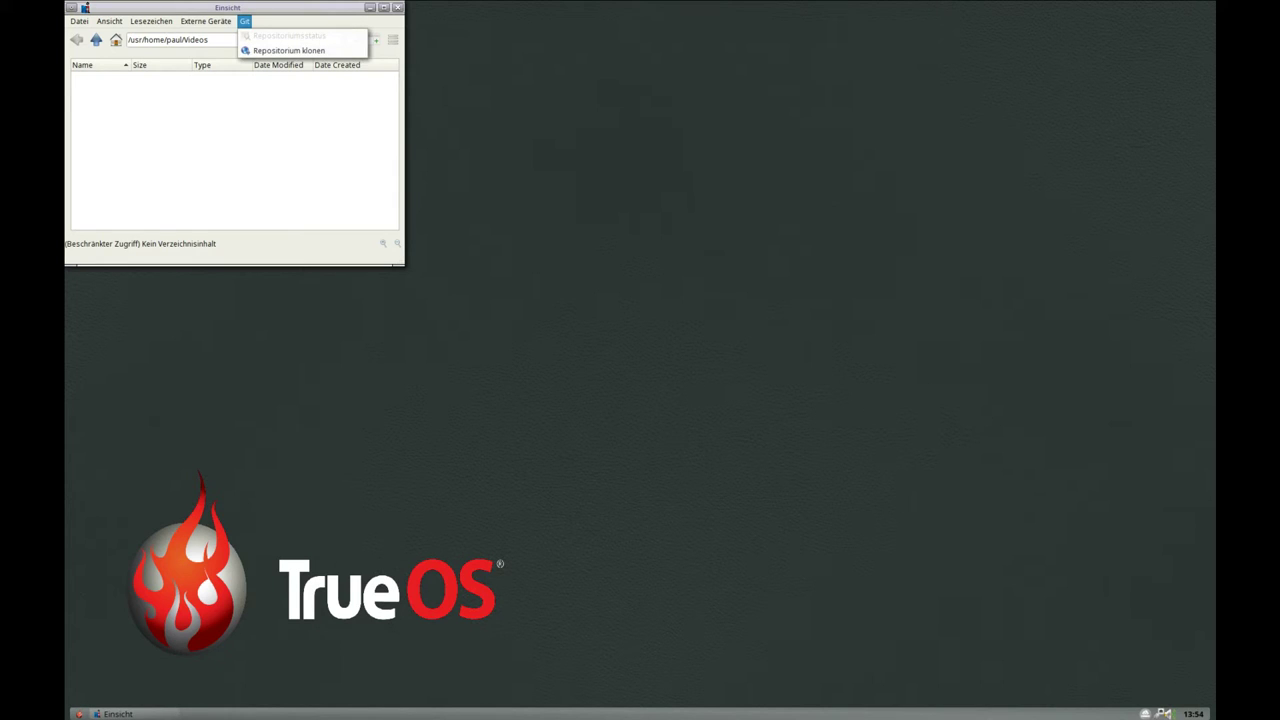
{"action": "key", "text": "Left"}
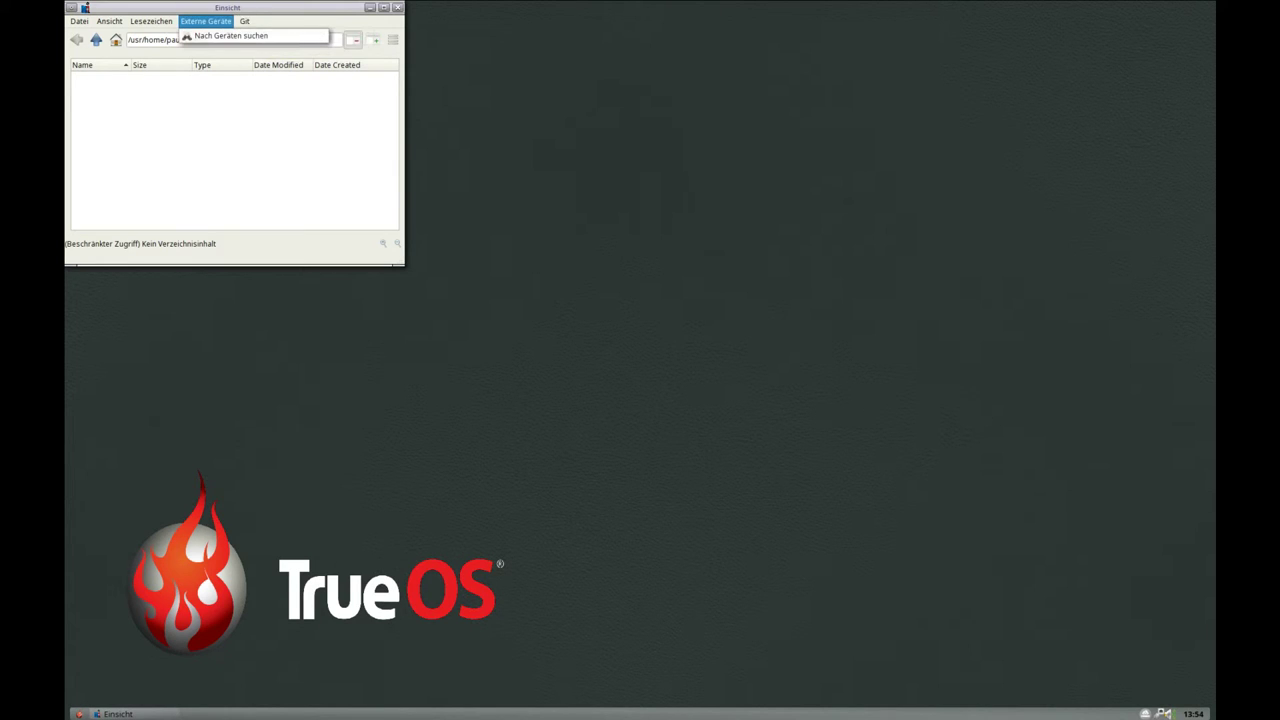
{"action": "key", "text": "Down"}
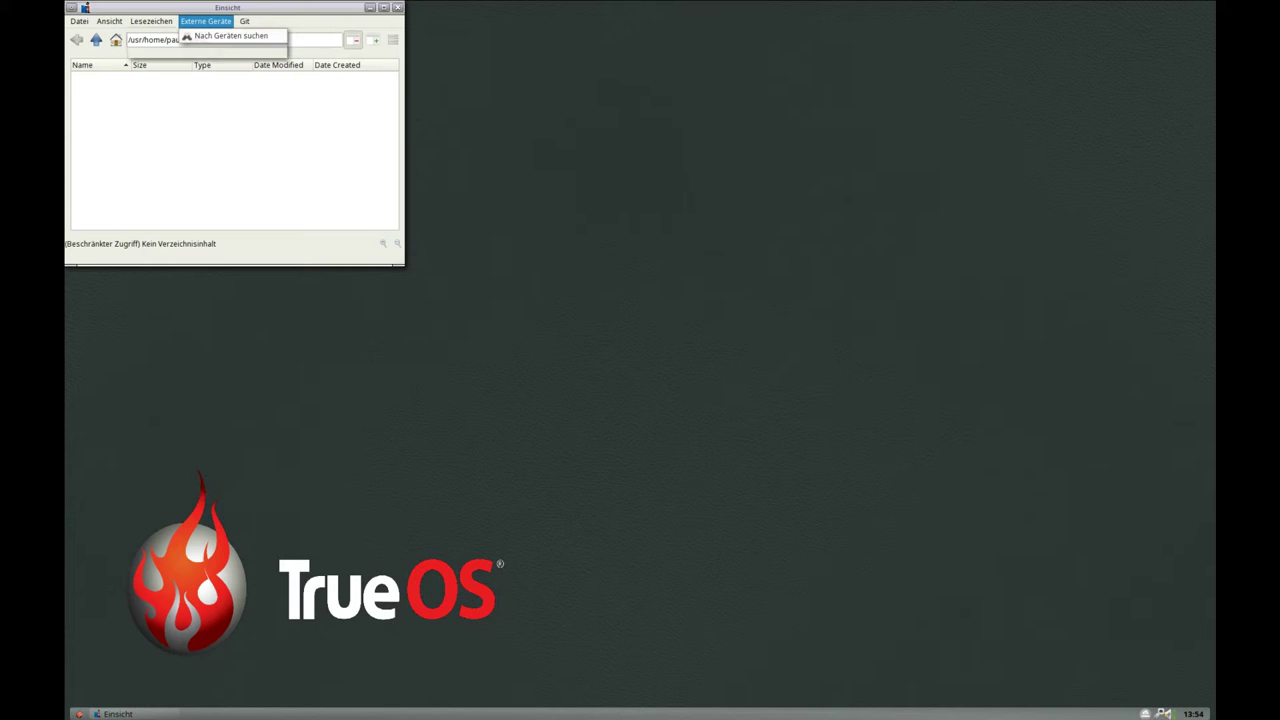
{"action": "key", "text": "Left"}
{"action": "key", "text": "Left"}
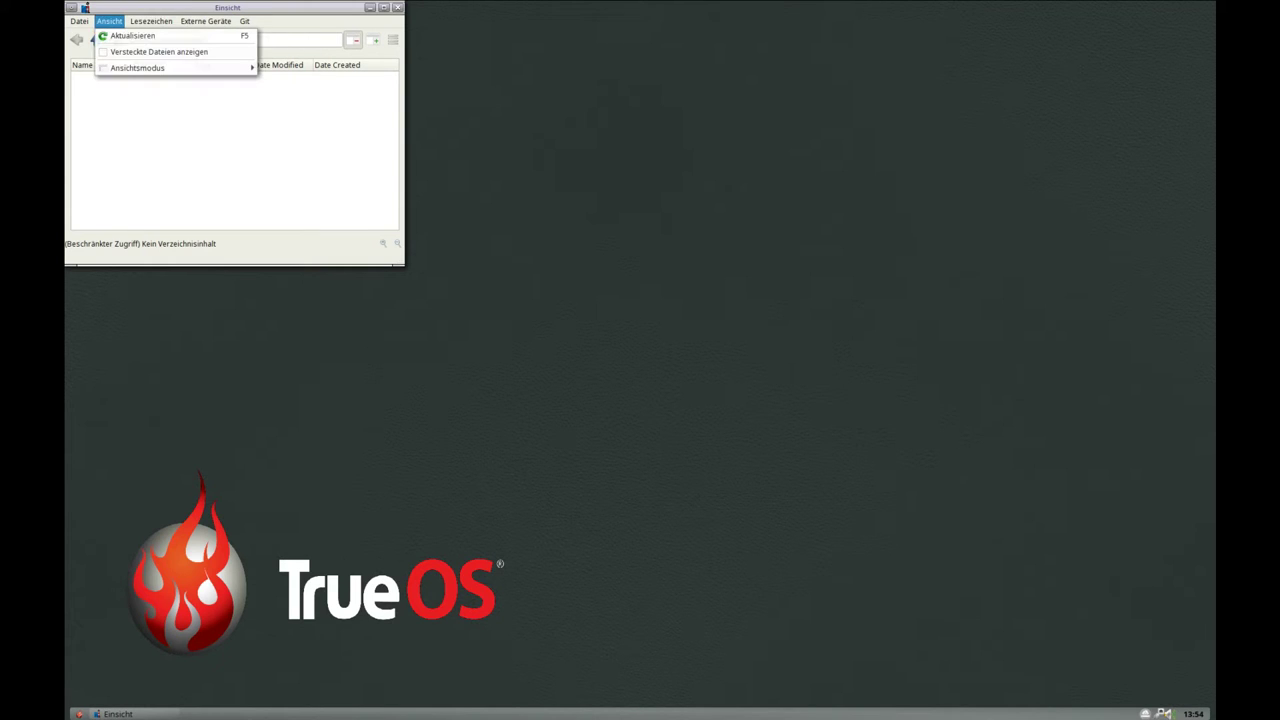
{"action": "key", "text": "Left"}
{"action": "key", "text": "Down"}
{"action": "key", "text": "Down"}
{"action": "key", "text": "Down"}
{"action": "key", "text": "Down"}
{"action": "key", "text": "Down"}
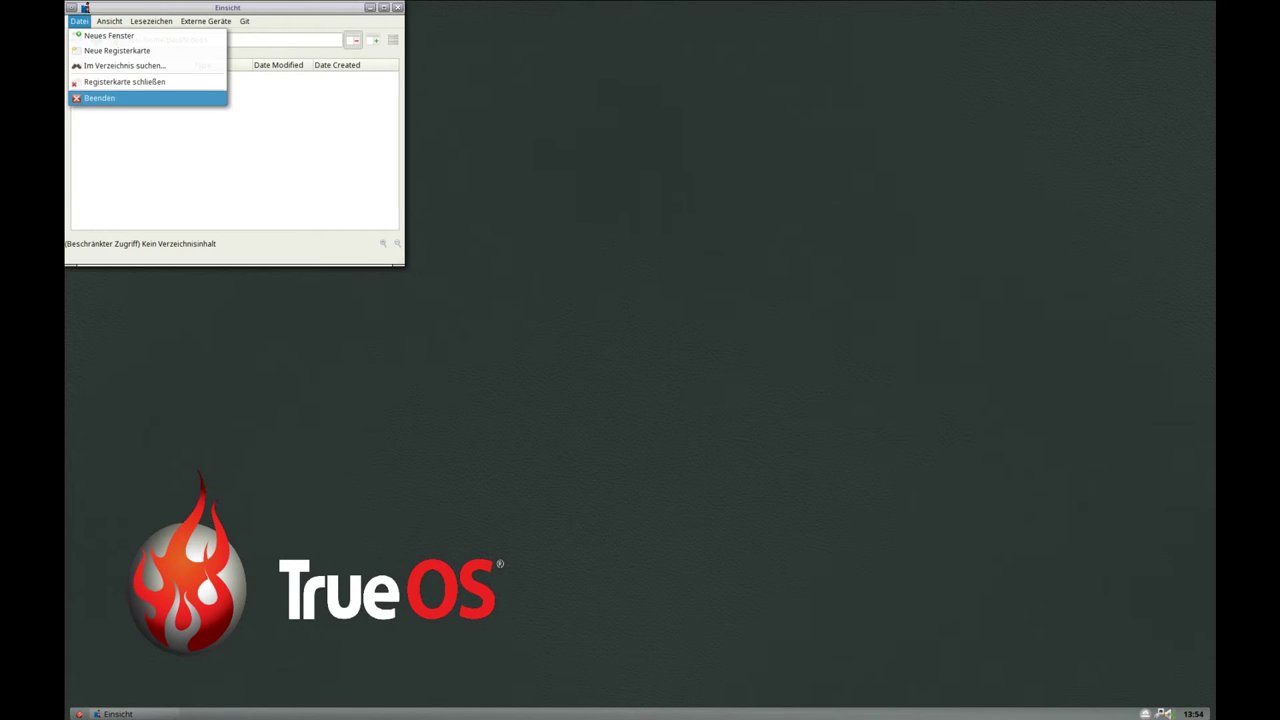
{"action": "key", "text": "Return"}
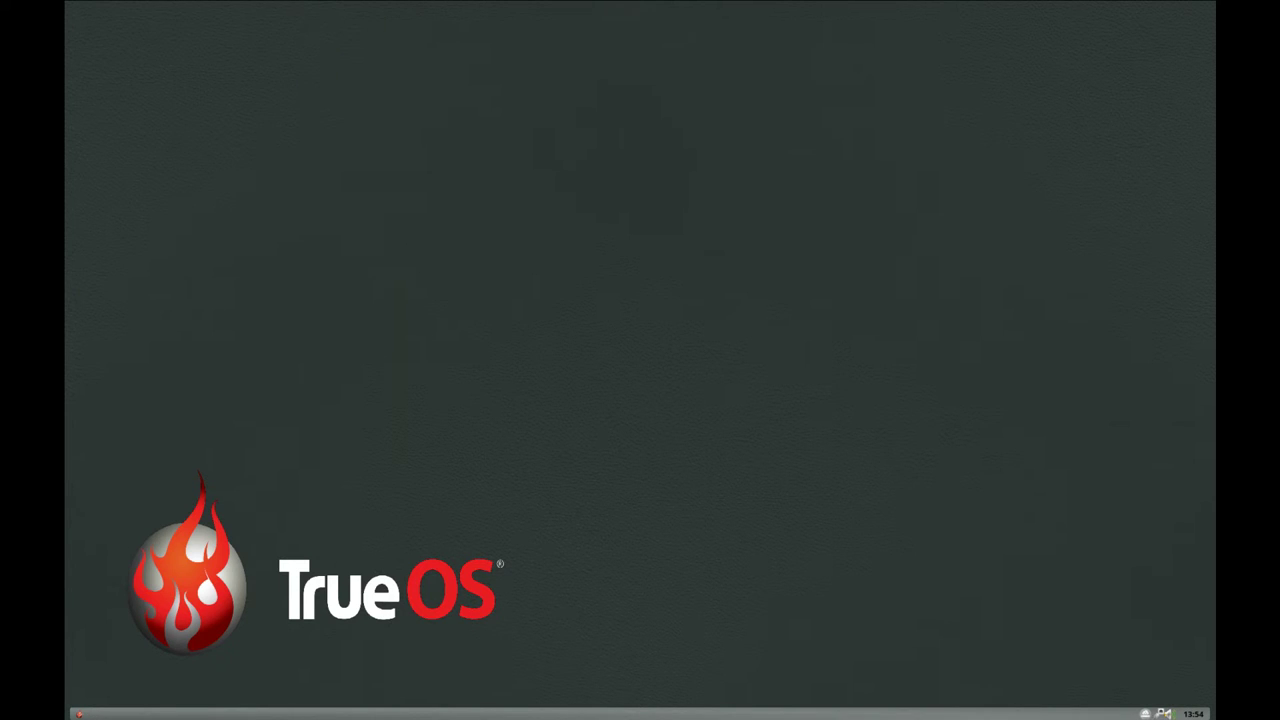
Browse the home folder in the file manager and close the window.
{"action": "left_click", "coordinate": [79, 714]}
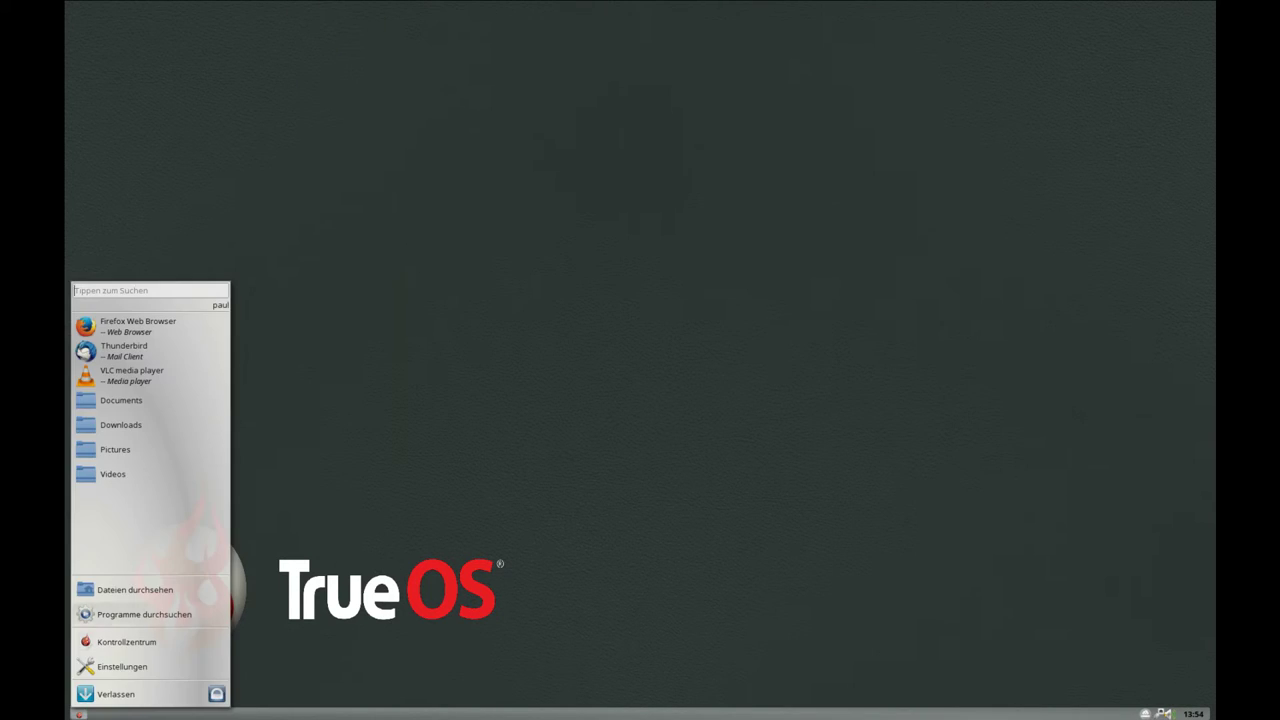
{"action": "left_click", "coordinate": [135, 590]}
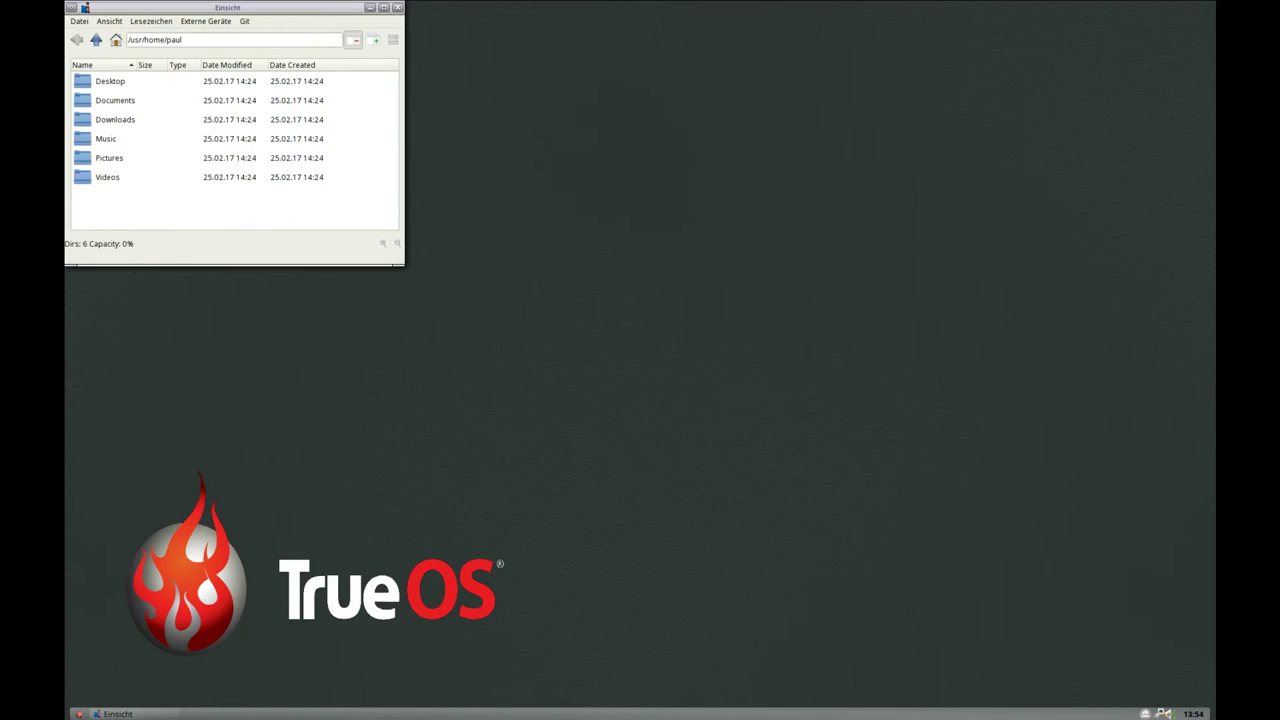
{"action": "left_click", "coordinate": [398, 7]}
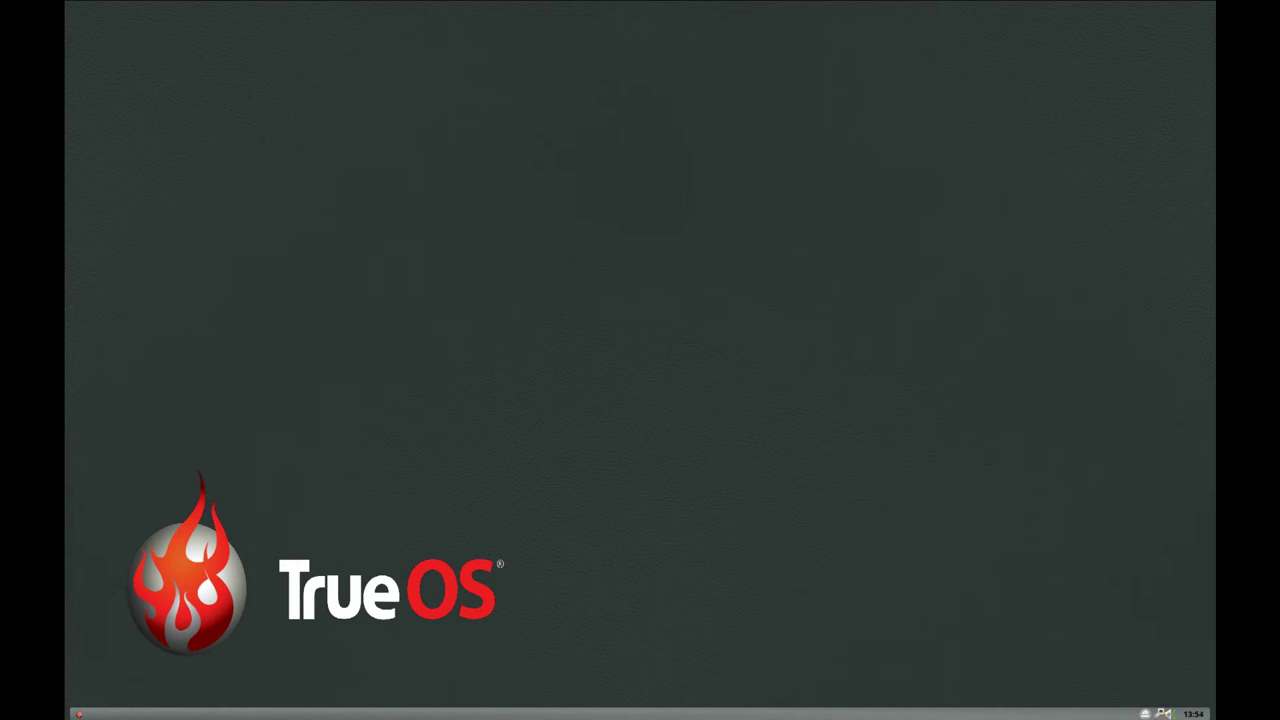
Launch AppCafe from the list of installed programs, go back to the SysAdm Control Panel overview, and close it.
{"action": "left_click", "coordinate": [79, 714]}
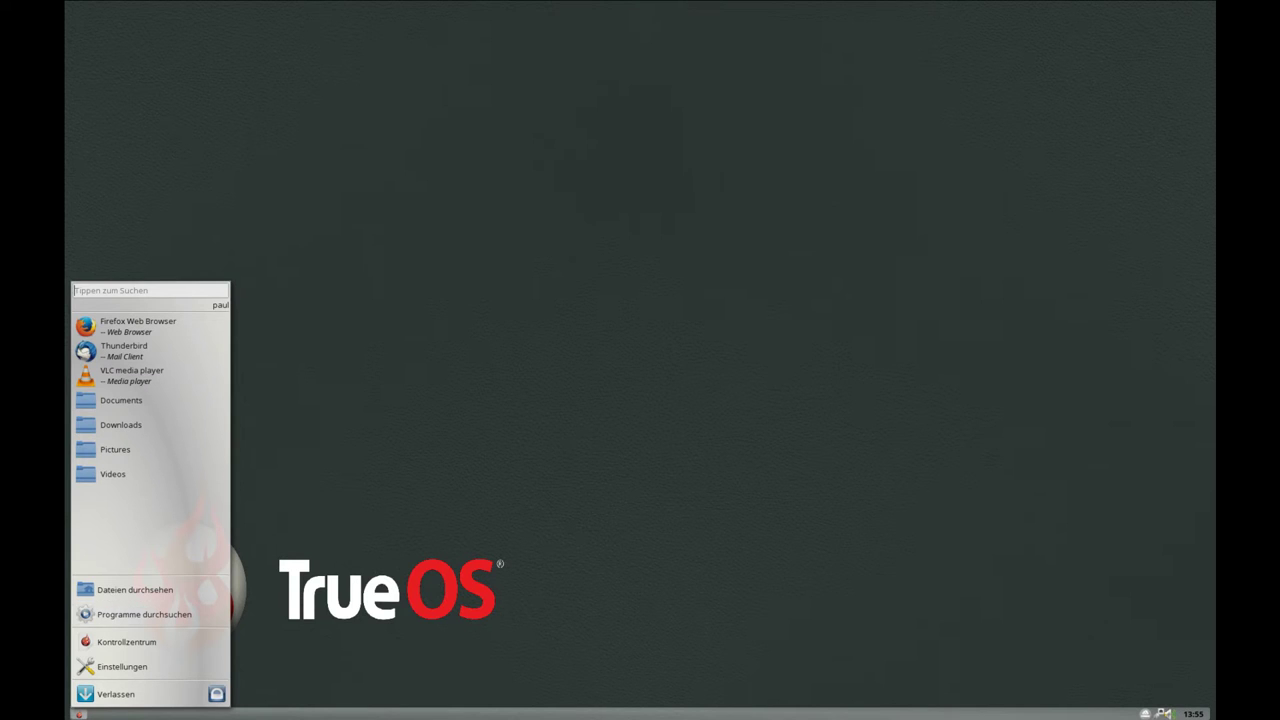
{"action": "left_click", "coordinate": [144, 615]}
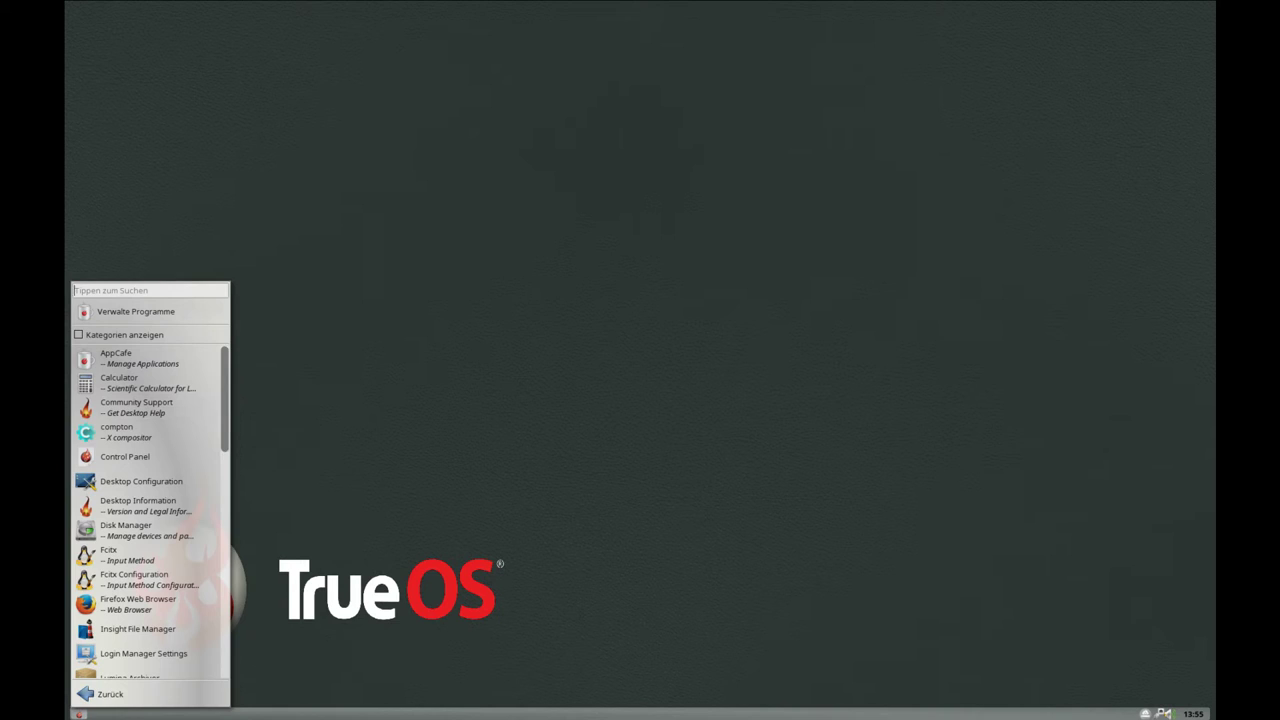
{"action": "left_click", "coordinate": [139, 358]}
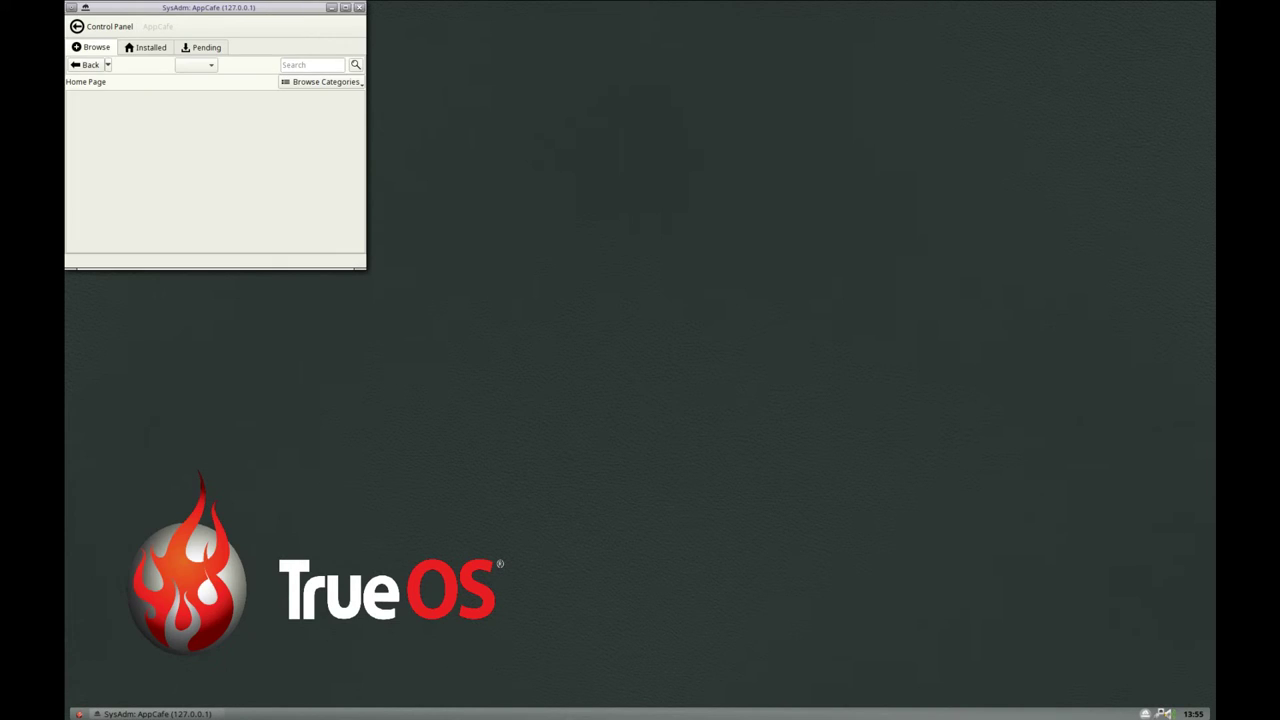
{"action": "left_click", "coordinate": [102, 27]}
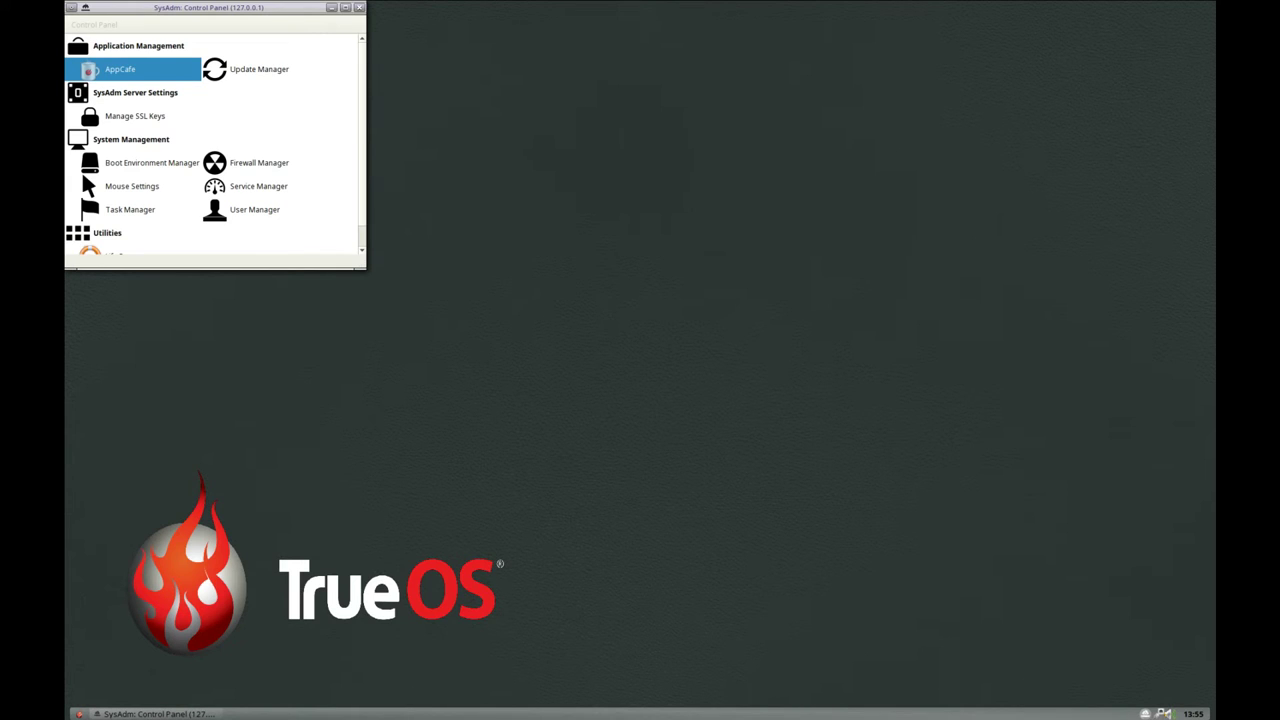
{"action": "key", "text": "Escape"}
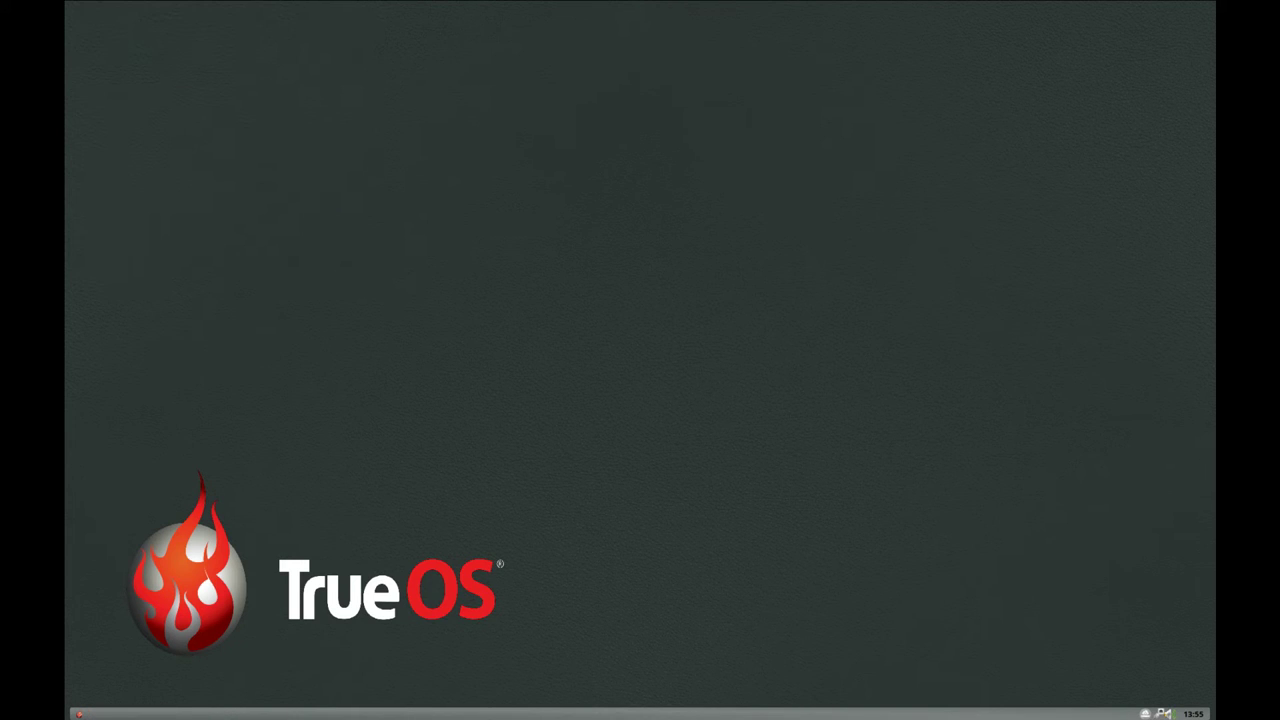
{"action": "left_click", "coordinate": [79, 714]}
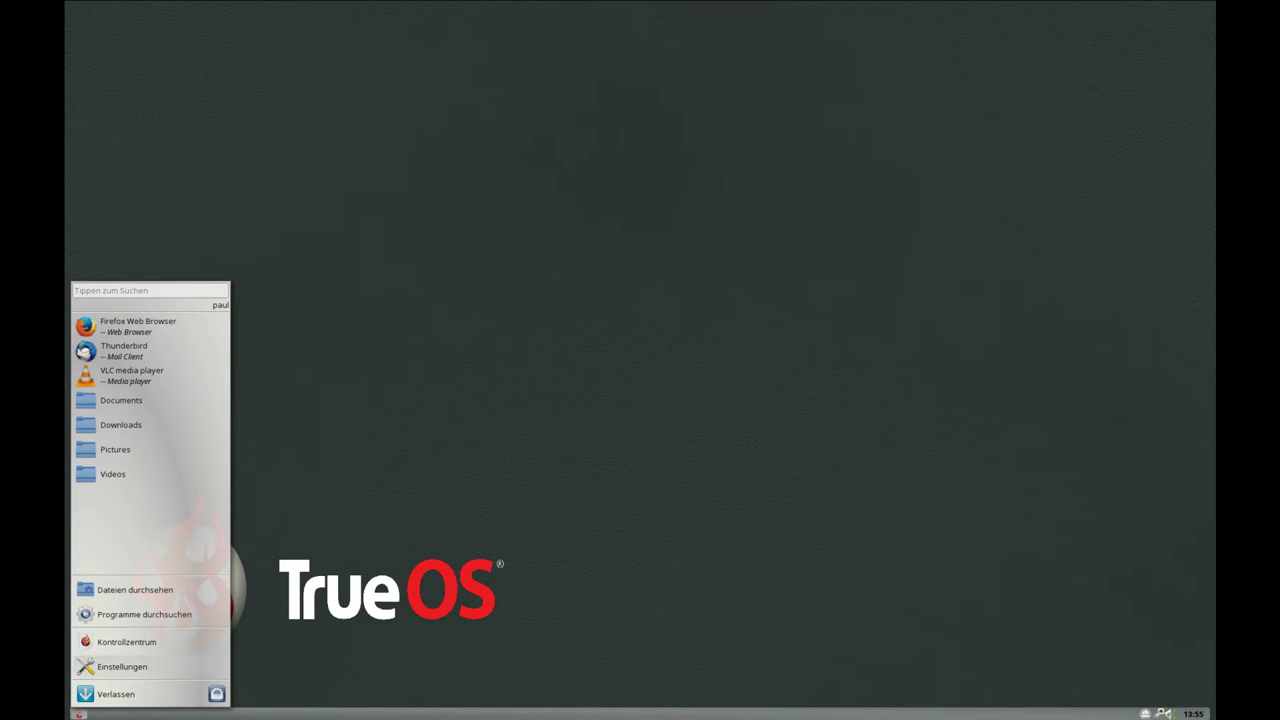
{"action": "left_click", "coordinate": [144, 614]}
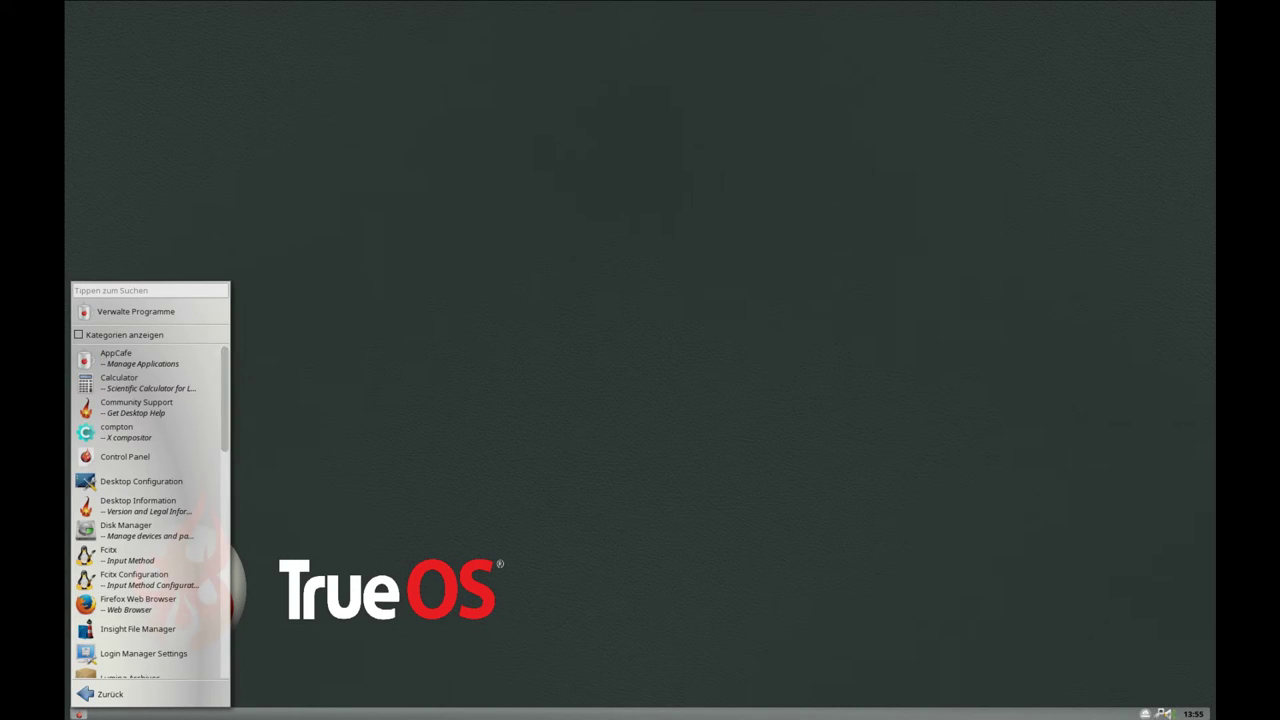
{"action": "key", "text": "Escape"}
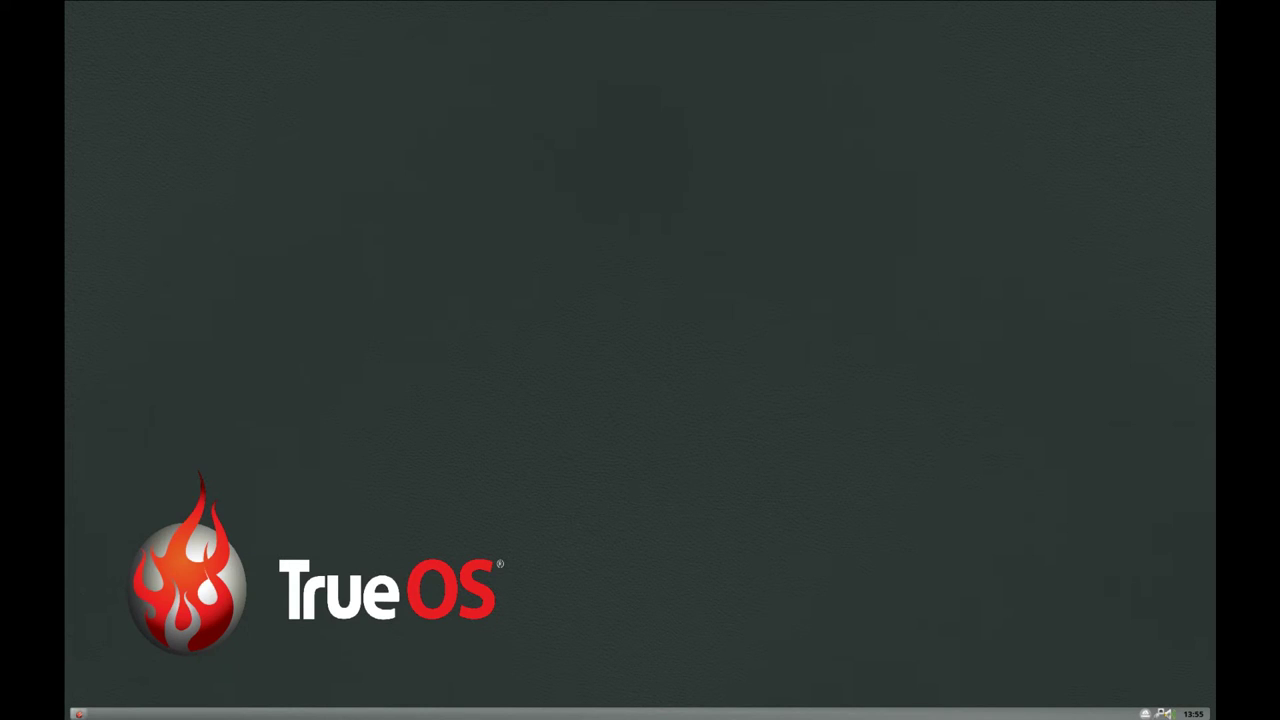
Open the installed programs list and cycle its category display through grouped headings and category folders back to the uncategorised list.
{"action": "left_click", "coordinate": [79, 714]}
{"action": "left_click", "coordinate": [138, 614]}
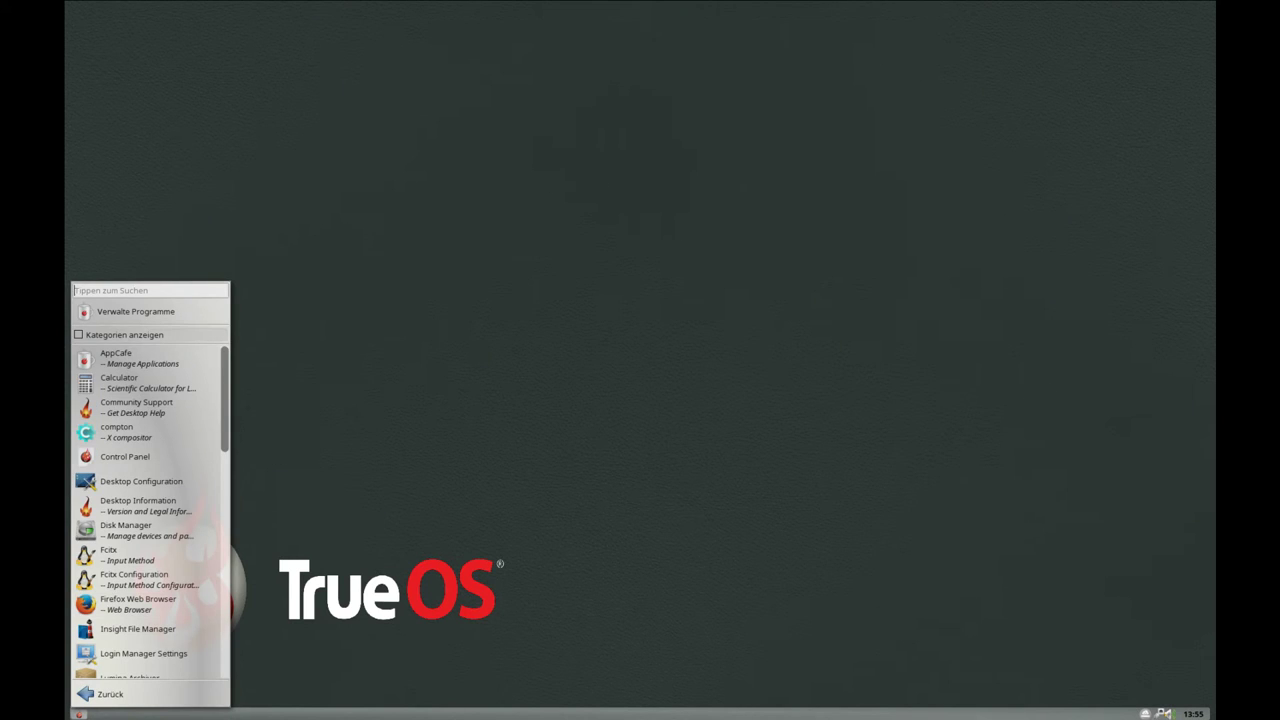
{"action": "left_click", "coordinate": [78, 334]}
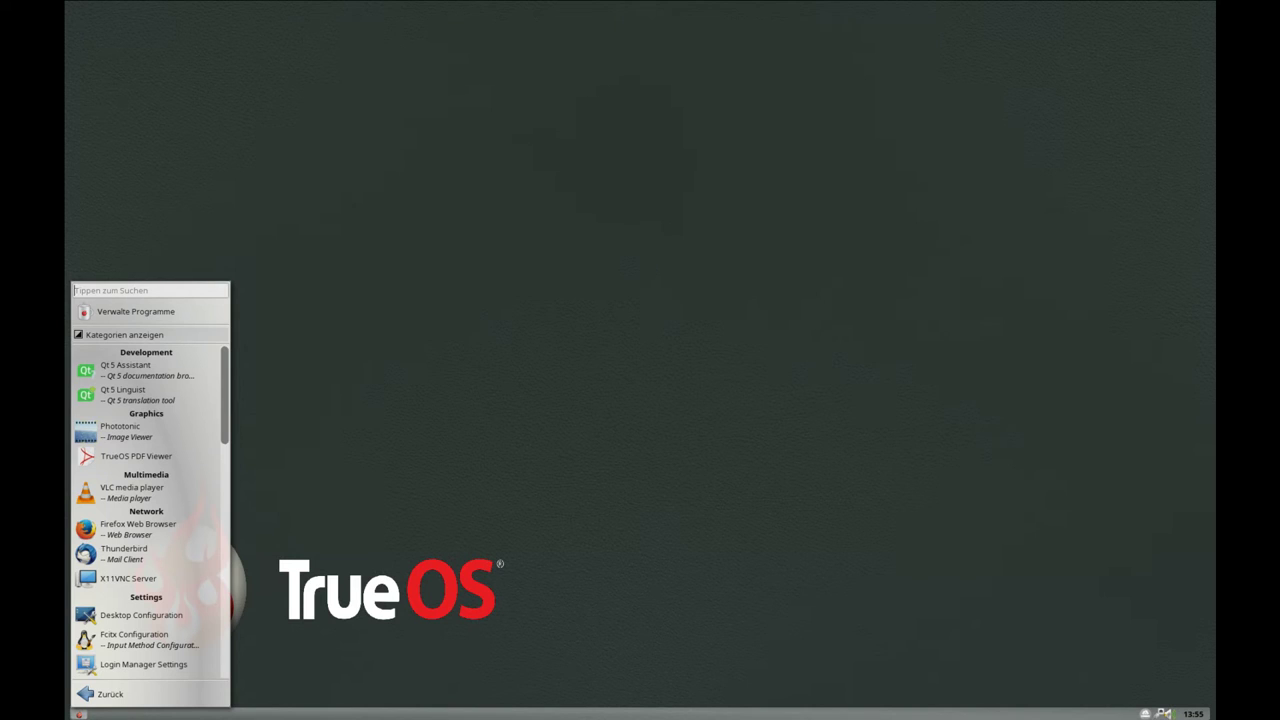
{"action": "left_click", "coordinate": [100, 335]}
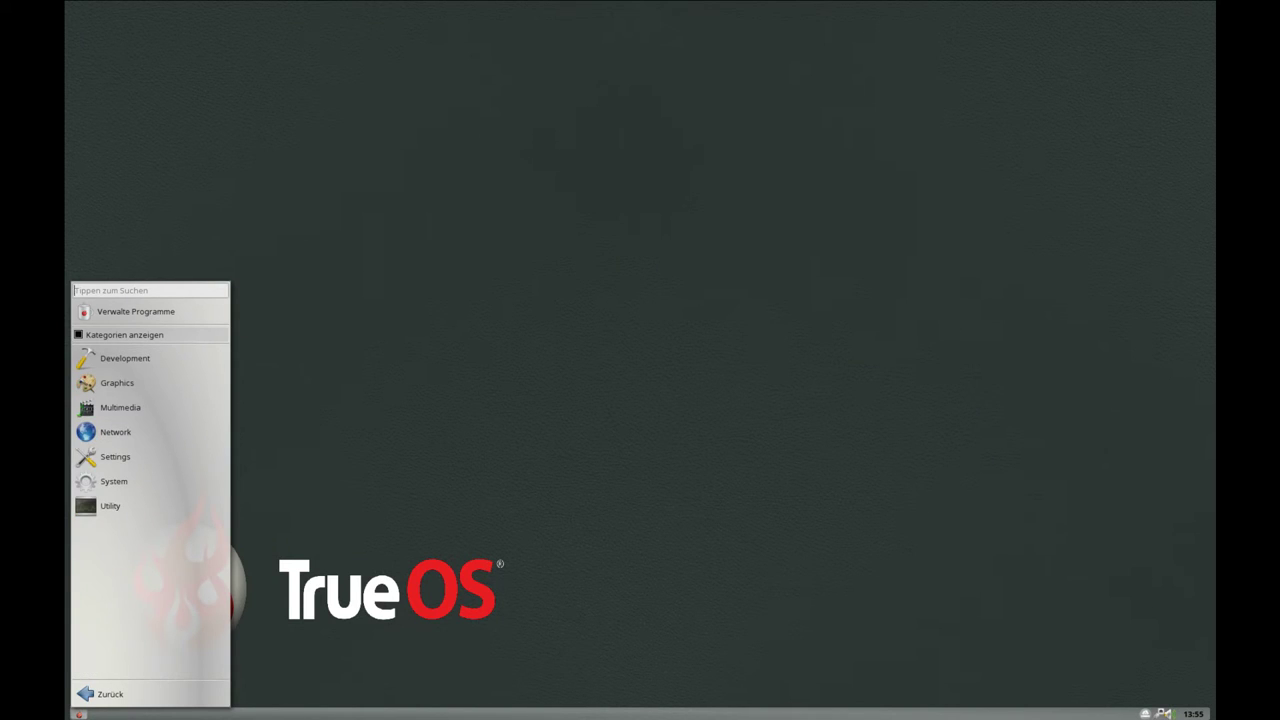
{"action": "left_click", "coordinate": [78, 334]}
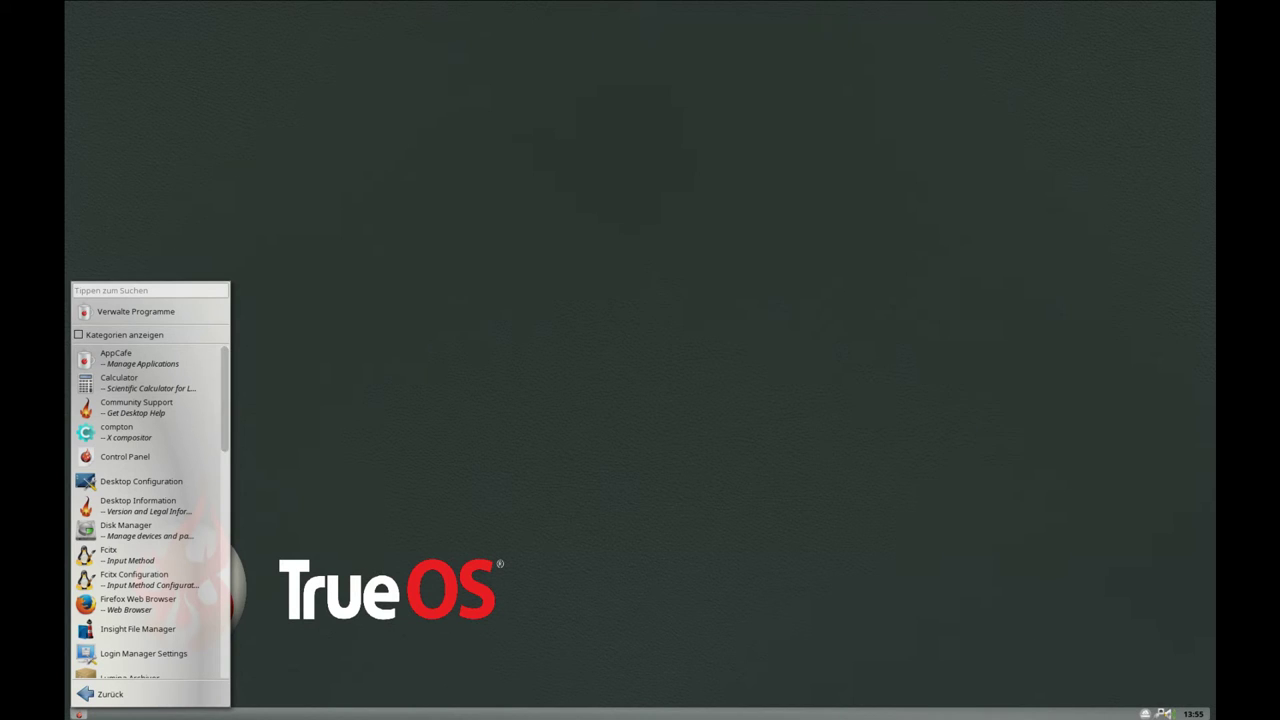
Look through the uncategorised list of installed programs down to its last entry, Xvkbd, and close it.
{"action": "scroll", "coordinate": [150, 512], "scroll_direction": "down", "scroll_amount": 5}
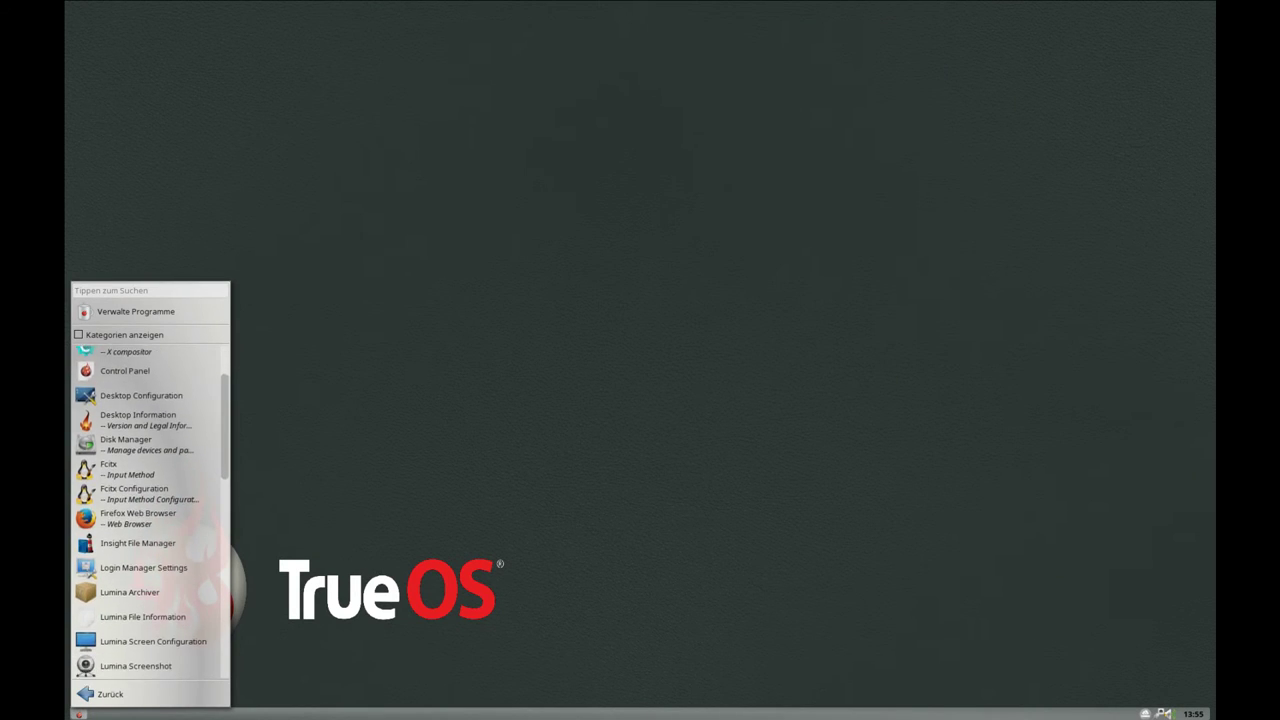
{"action": "scroll", "coordinate": [150, 512], "scroll_direction": "down", "scroll_amount": 4}
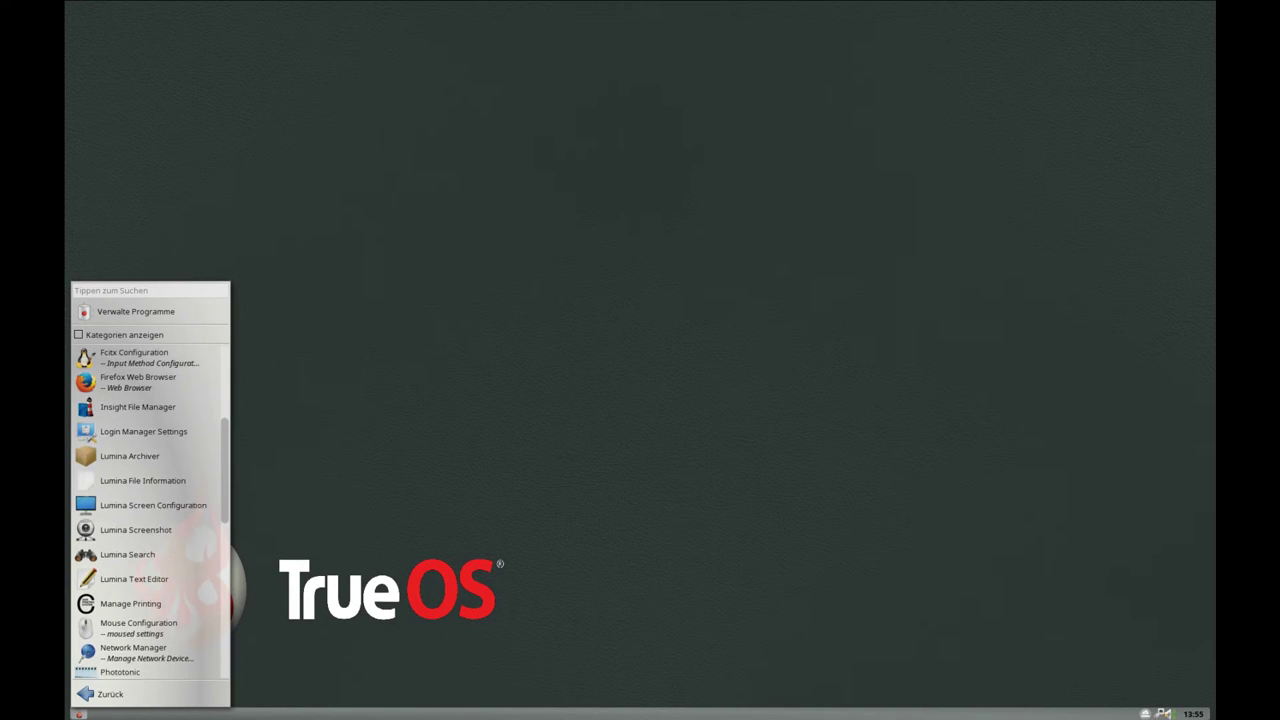
{"action": "scroll", "coordinate": [152, 513], "scroll_direction": "down", "scroll_amount": 5}
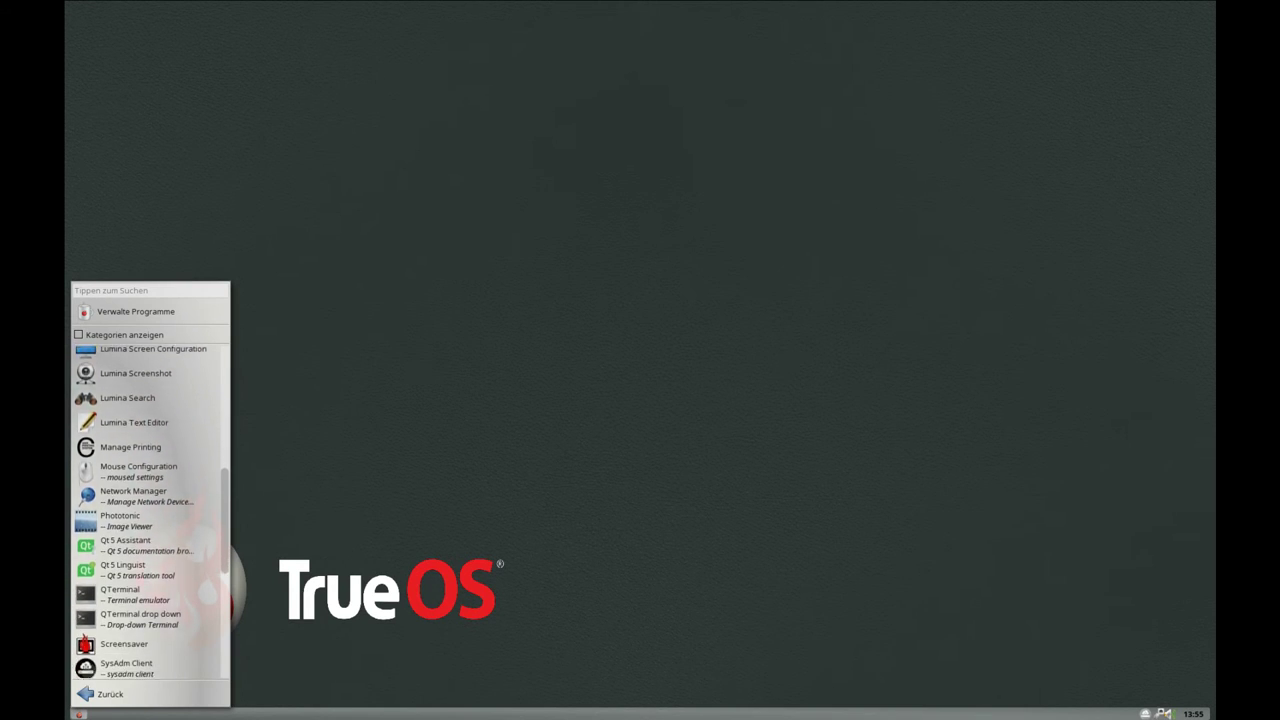
{"action": "scroll", "coordinate": [152, 513], "scroll_direction": "down", "scroll_amount": 3}
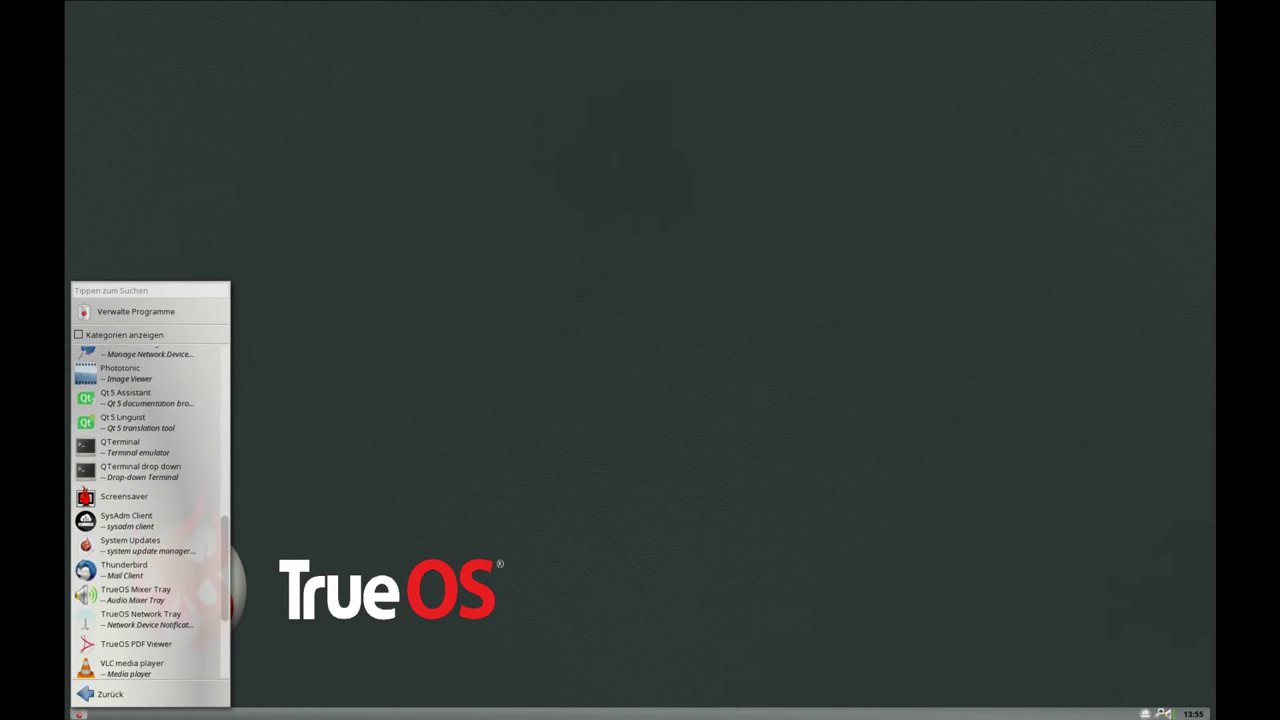
{"action": "scroll", "coordinate": [152, 513], "scroll_direction": "down", "scroll_amount": 3}
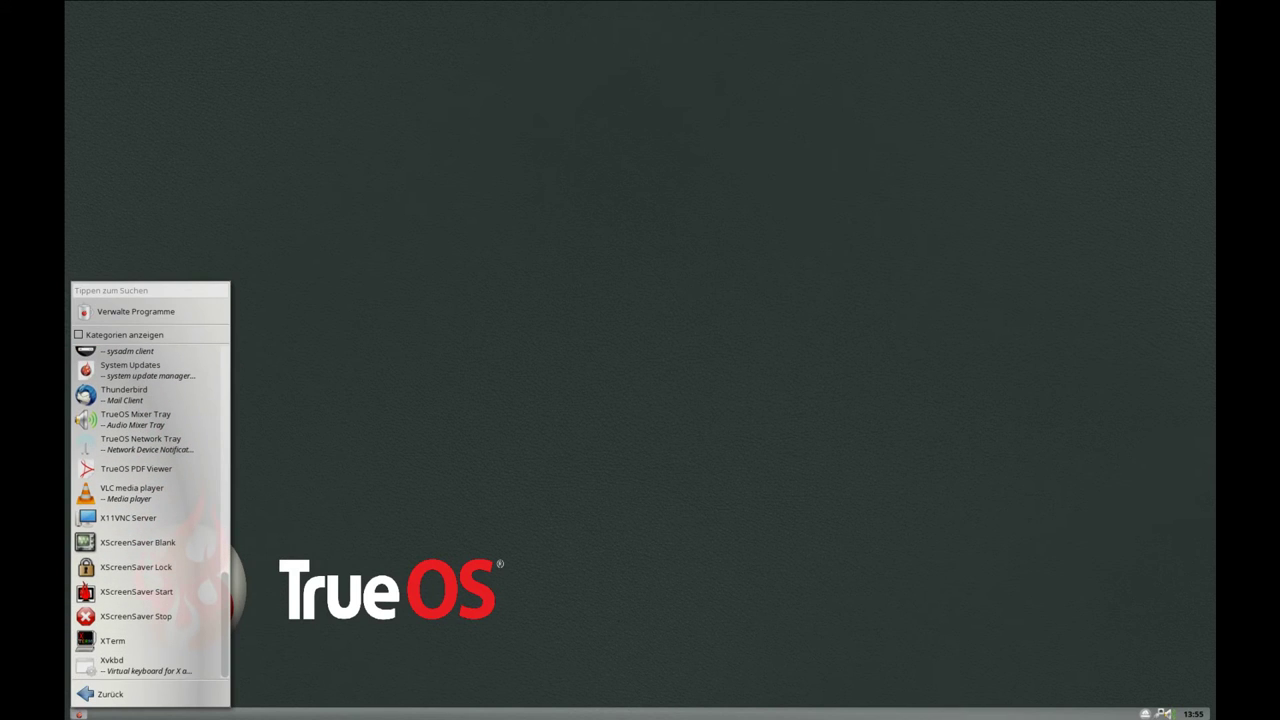
{"action": "key", "text": "Escape"}
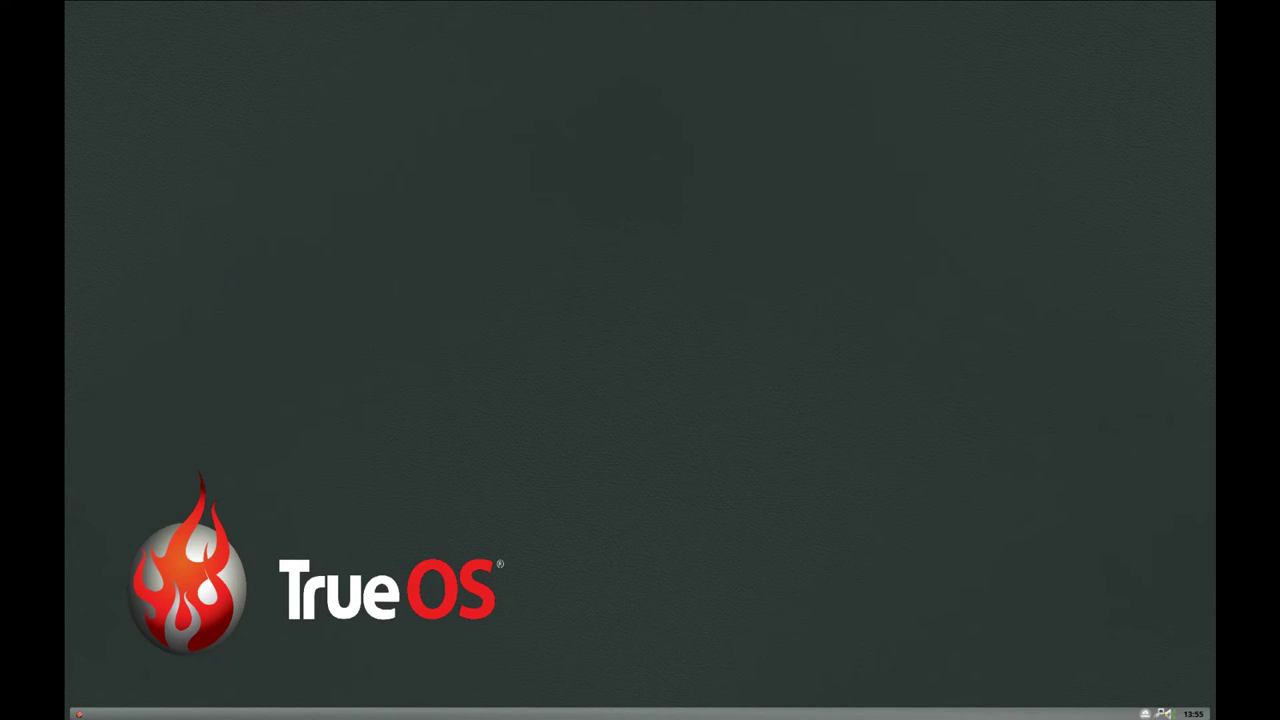
Open Task Manager from the SysAdm Control Panel, enlarge its window to view the running programs, and close it.
{"action": "left_click", "coordinate": [78, 713]}
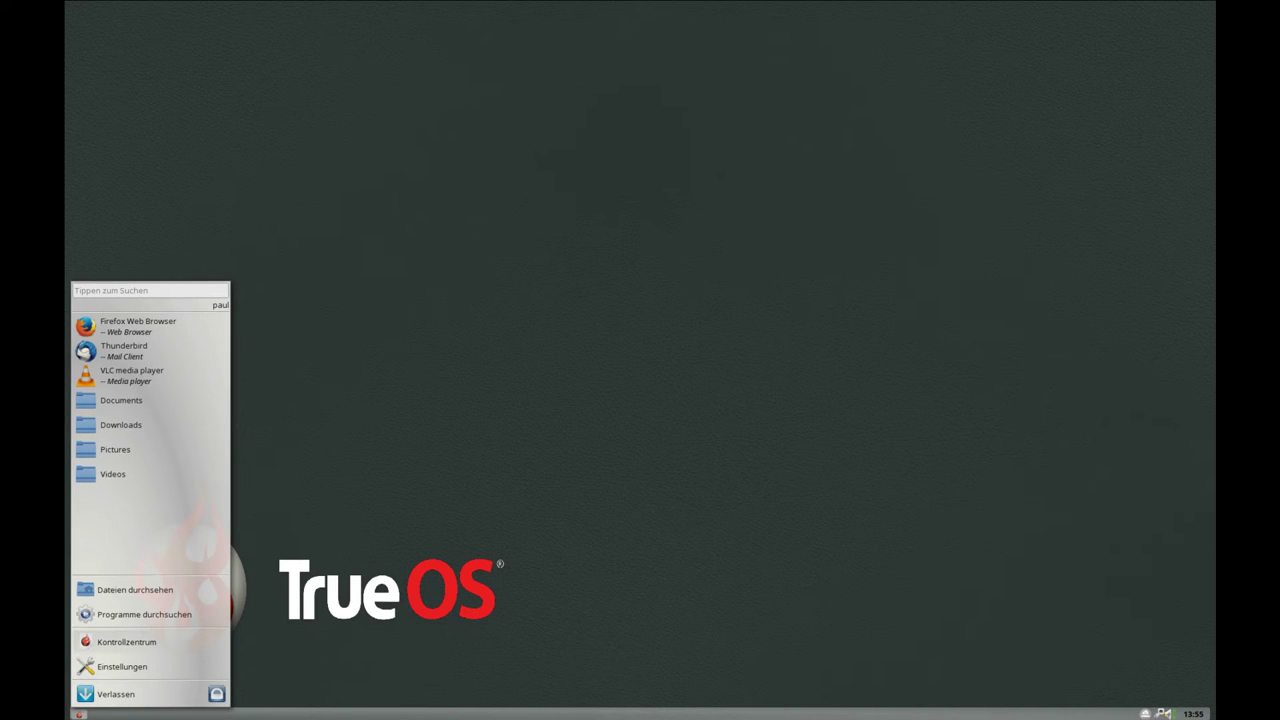
{"action": "left_click", "coordinate": [127, 642]}
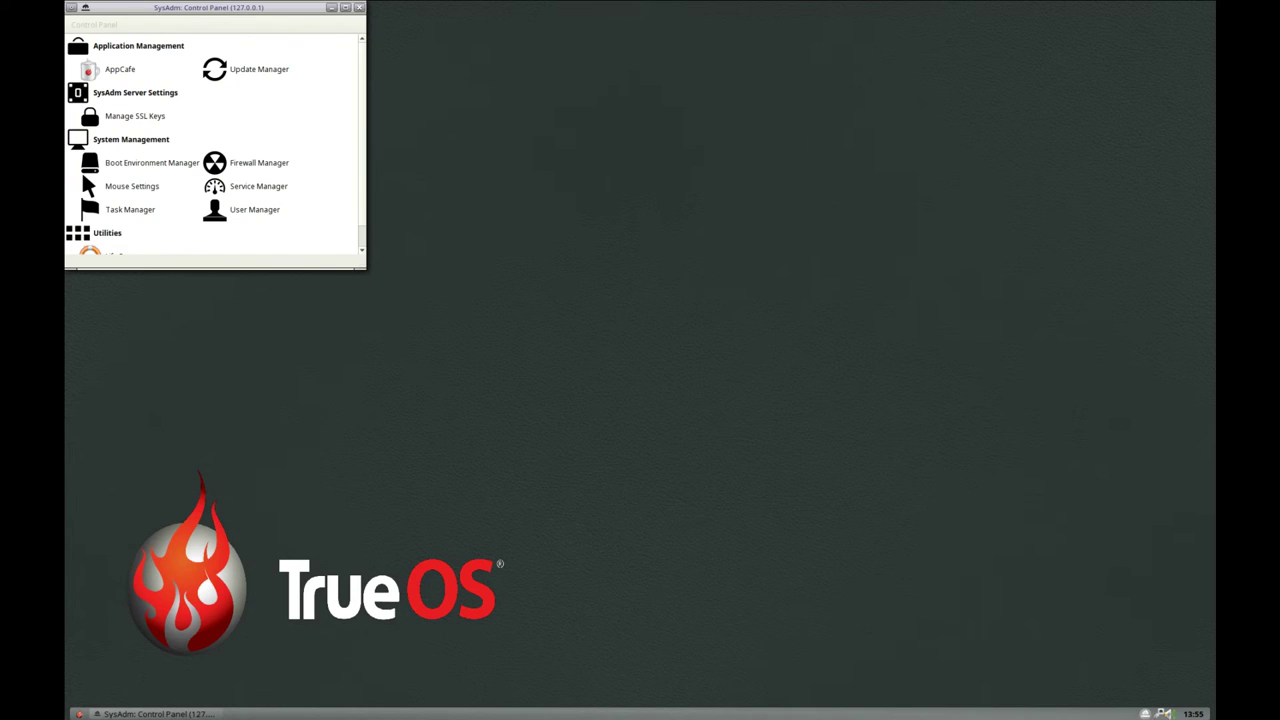
{"action": "scroll", "coordinate": [216, 145], "scroll_direction": "down", "scroll_amount": 1}
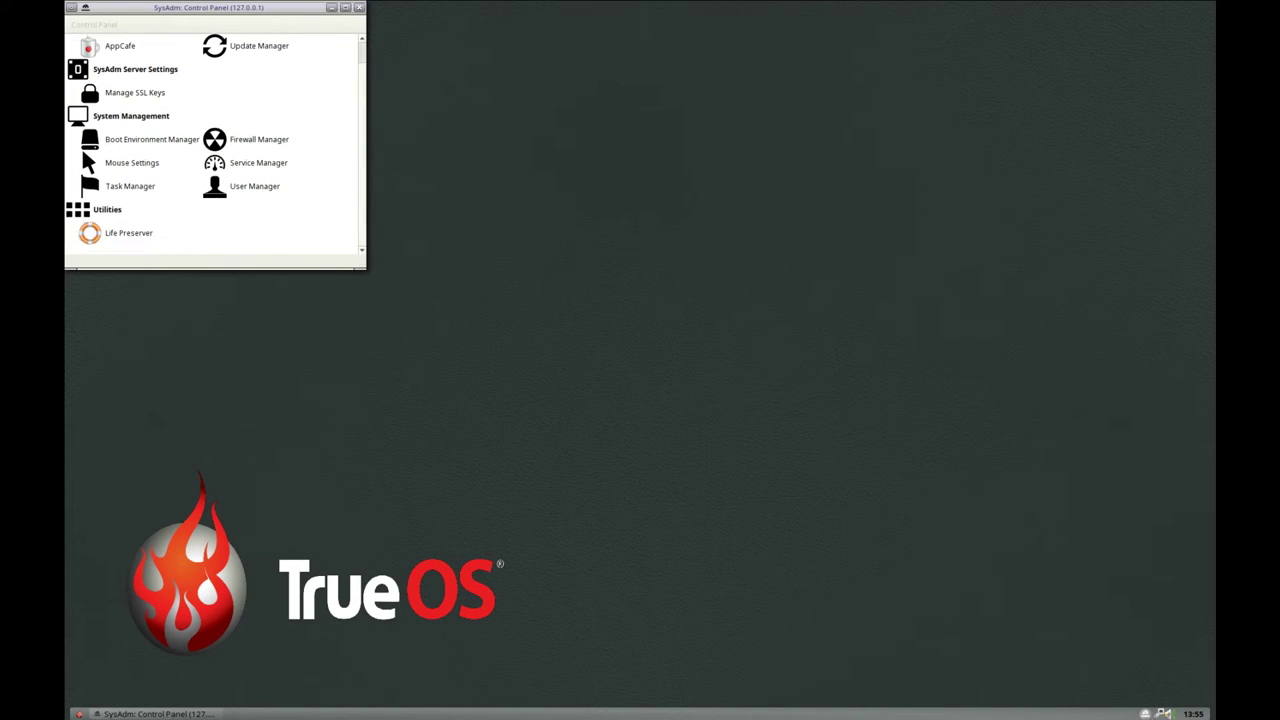
{"action": "left_click", "coordinate": [130, 186]}
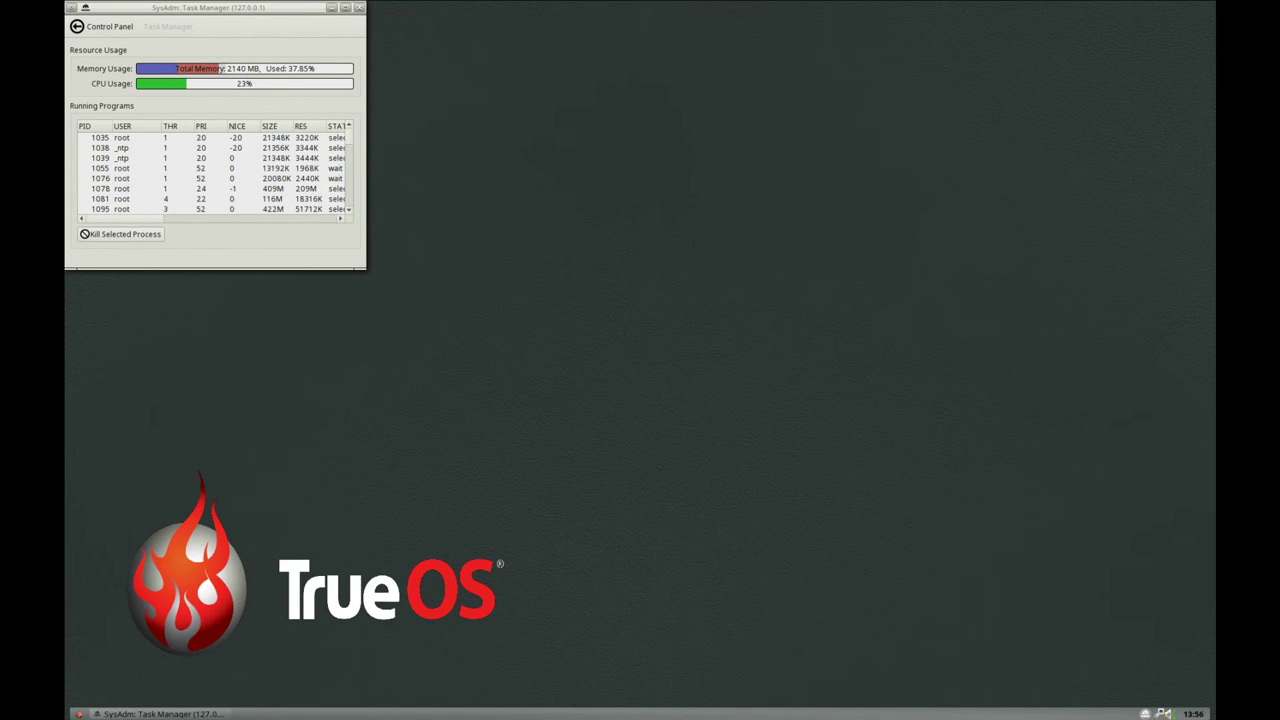
{"action": "left_click_drag", "start_coordinate": [363, 268], "coordinate": [397, 453]}
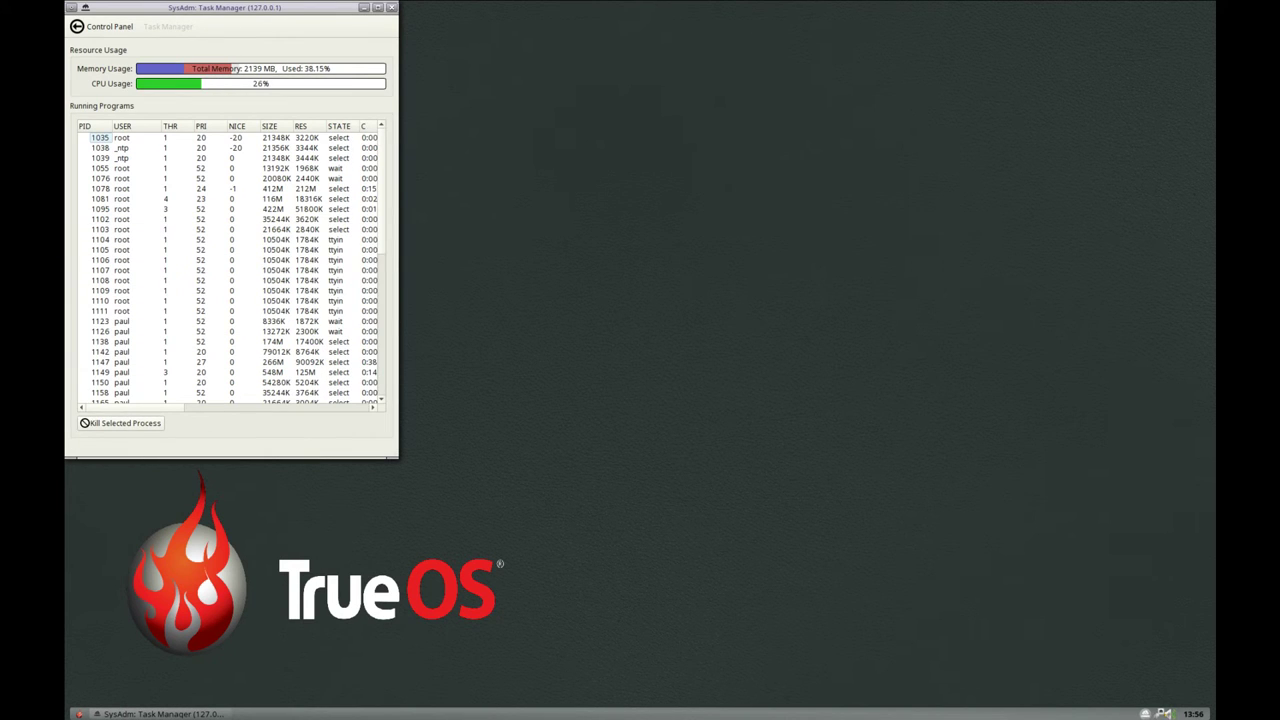
{"action": "key", "text": "alt+F4"}
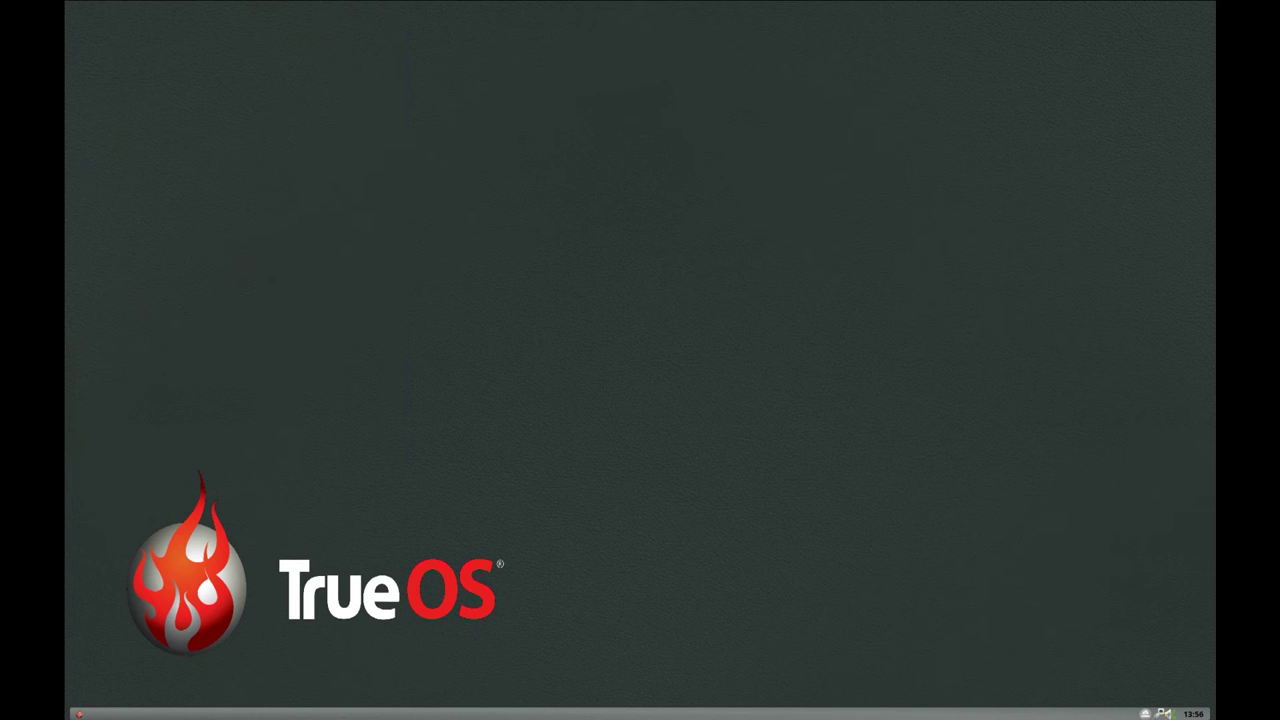
Open the desktop configuration, view the Fenstereffekte settings under Erscheinungsbild, and return to the settings overview.
{"action": "left_click", "coordinate": [78, 714]}
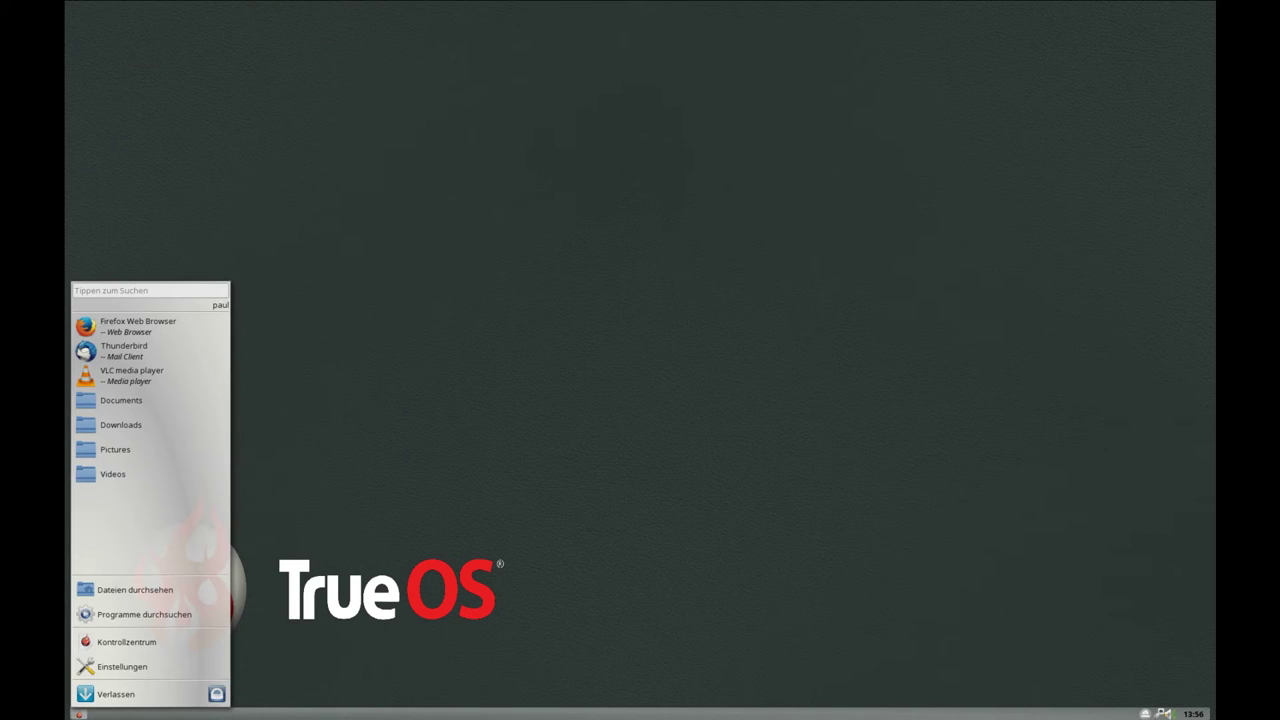
{"action": "left_click", "coordinate": [122, 666]}
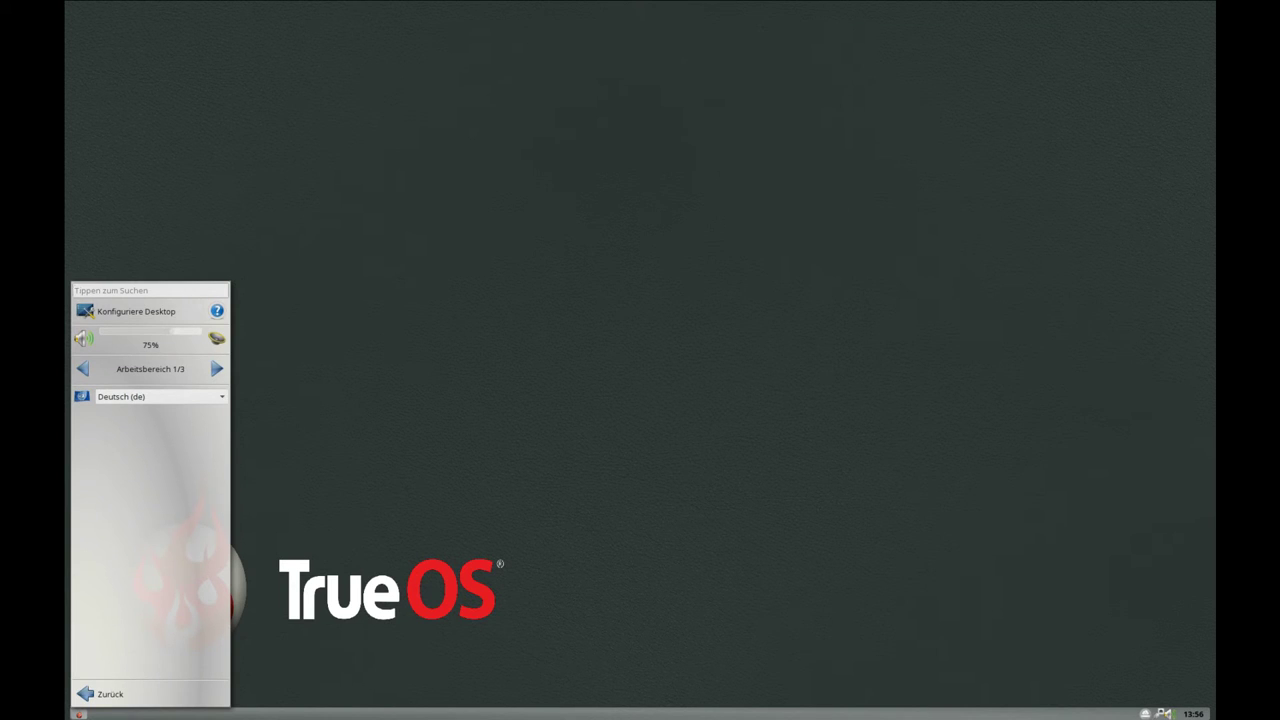
{"action": "left_click", "coordinate": [136, 312]}
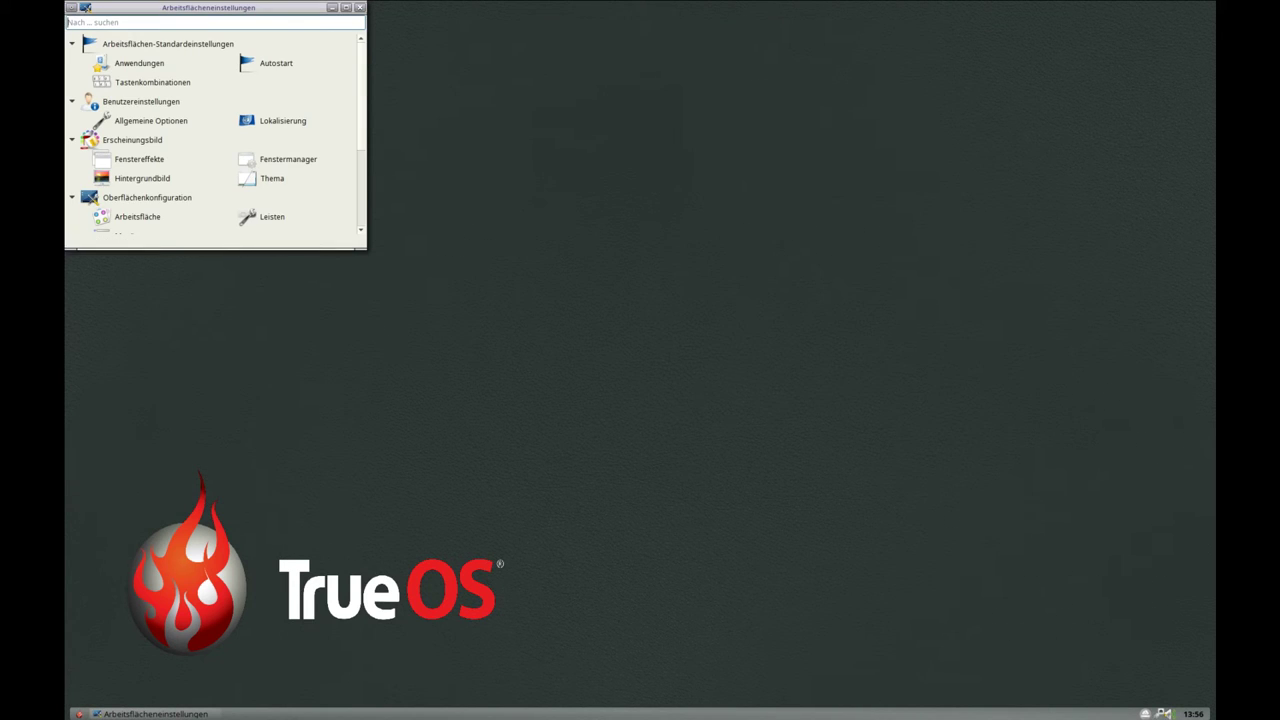
{"action": "scroll", "coordinate": [223, 135], "scroll_direction": "down", "scroll_amount": 1}
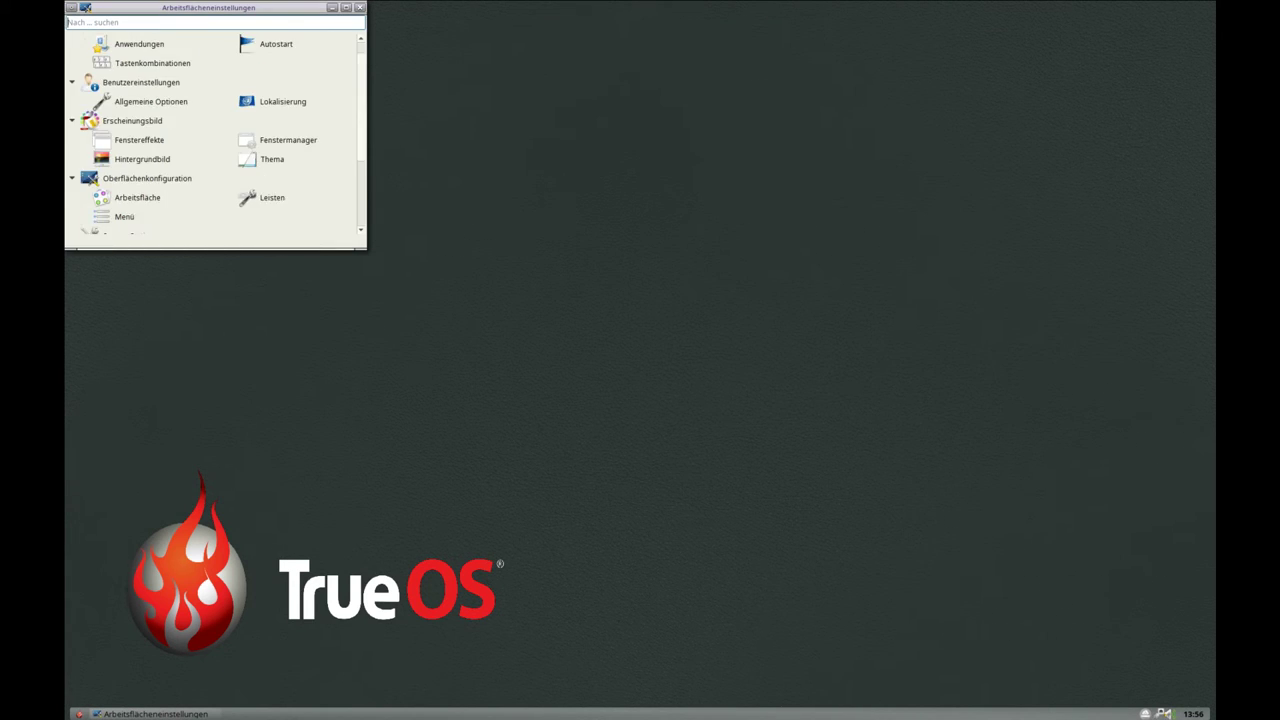
{"action": "left_click", "coordinate": [139, 140]}
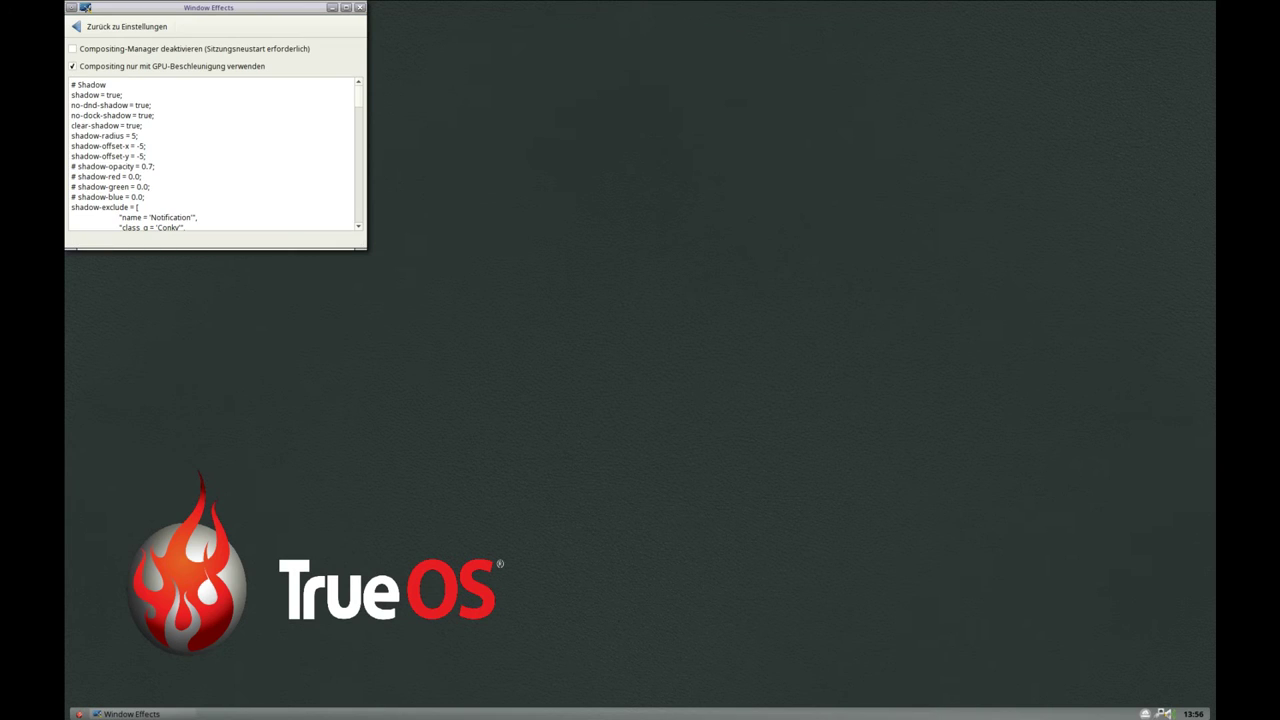
{"action": "left_click", "coordinate": [120, 26]}
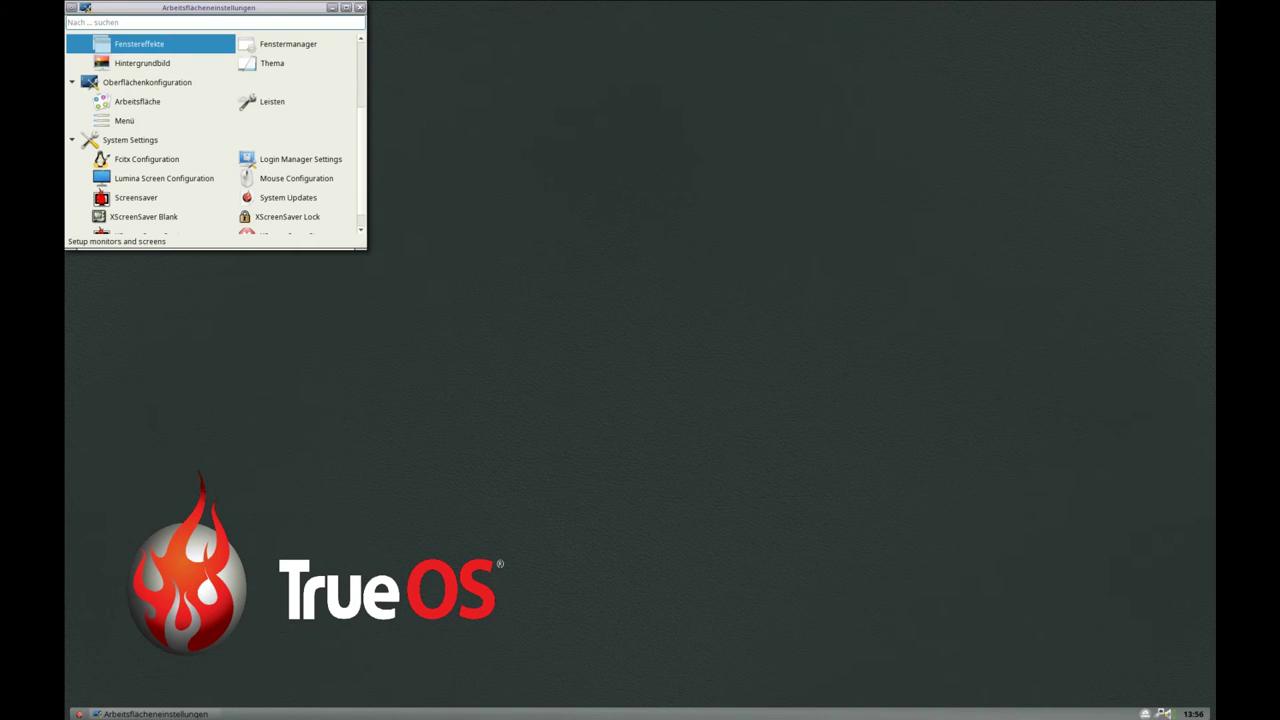
View the Fenstermanager and Hintergrundbild settings, returning to the desktop settings overview after each.
{"action": "left_click", "coordinate": [288, 44]}
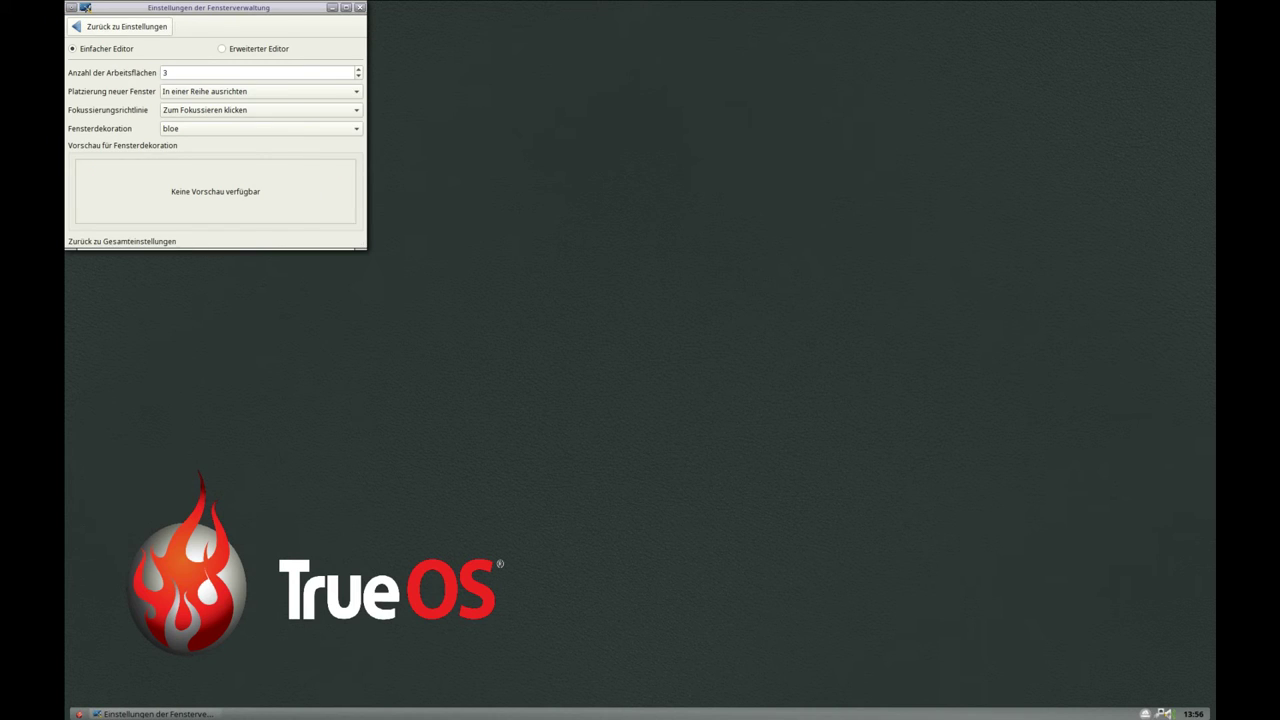
{"action": "left_click", "coordinate": [120, 26]}
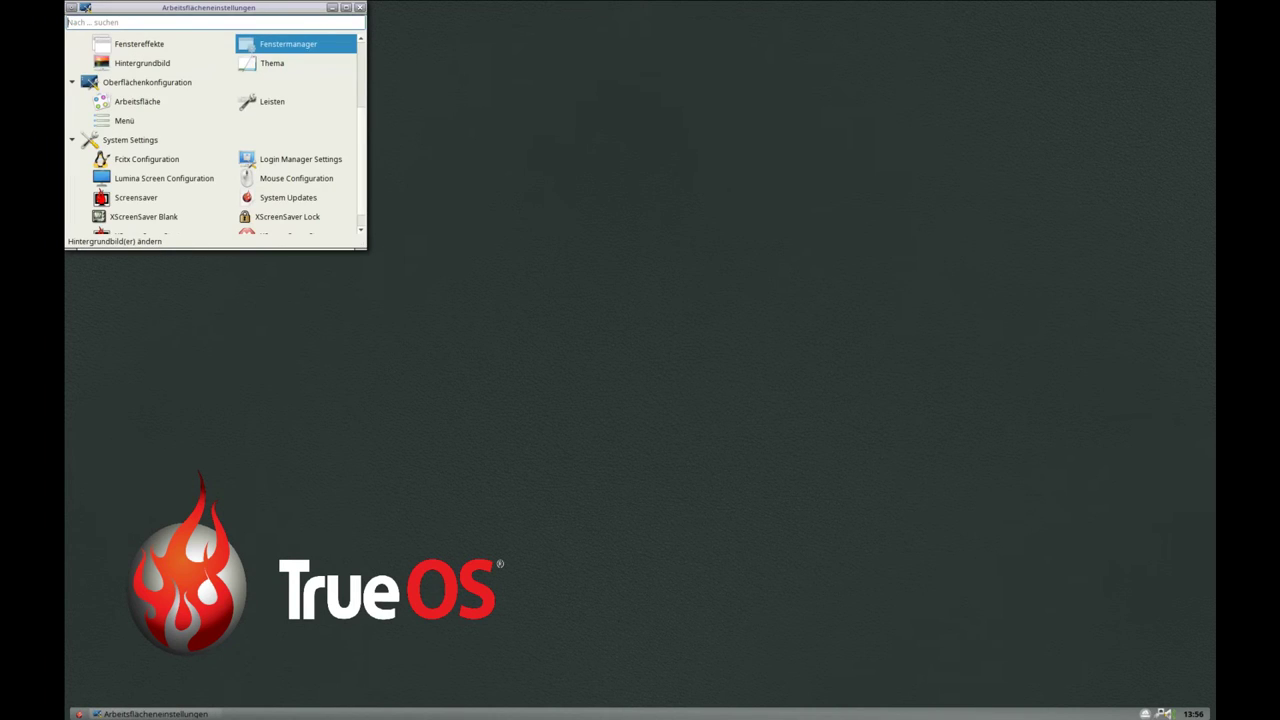
{"action": "left_click", "coordinate": [142, 63]}
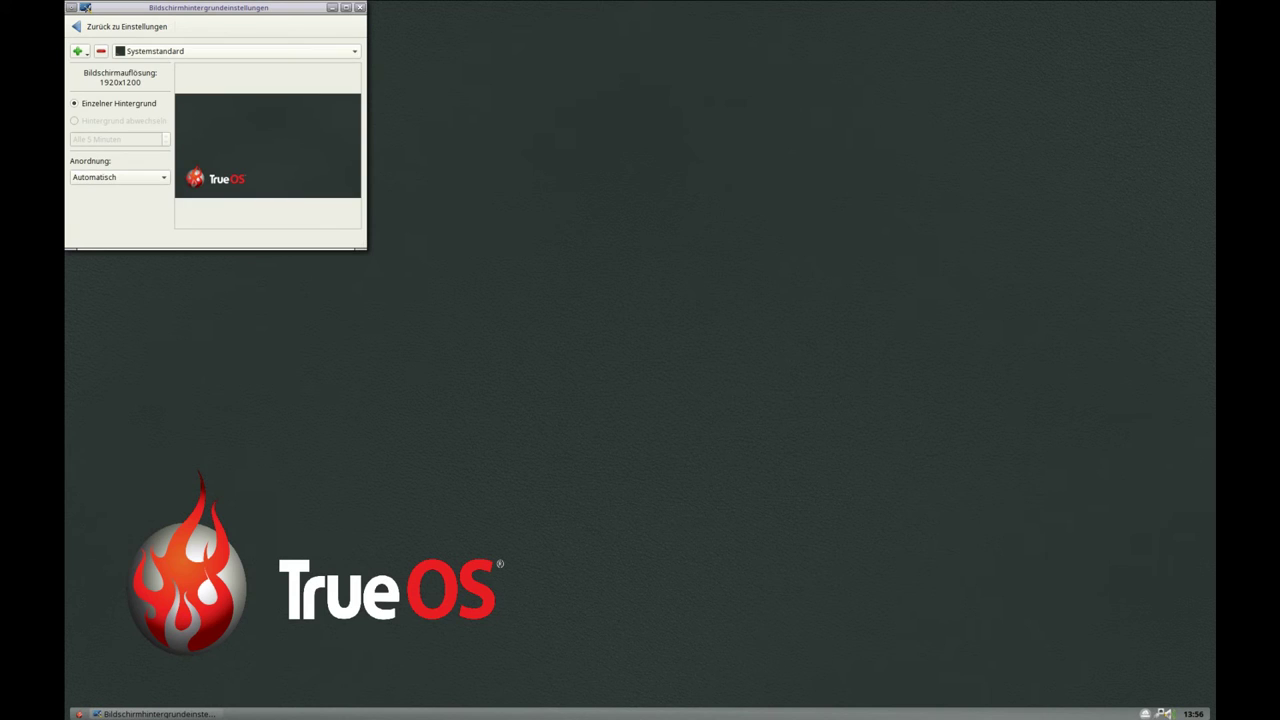
{"action": "left_click", "coordinate": [120, 26]}
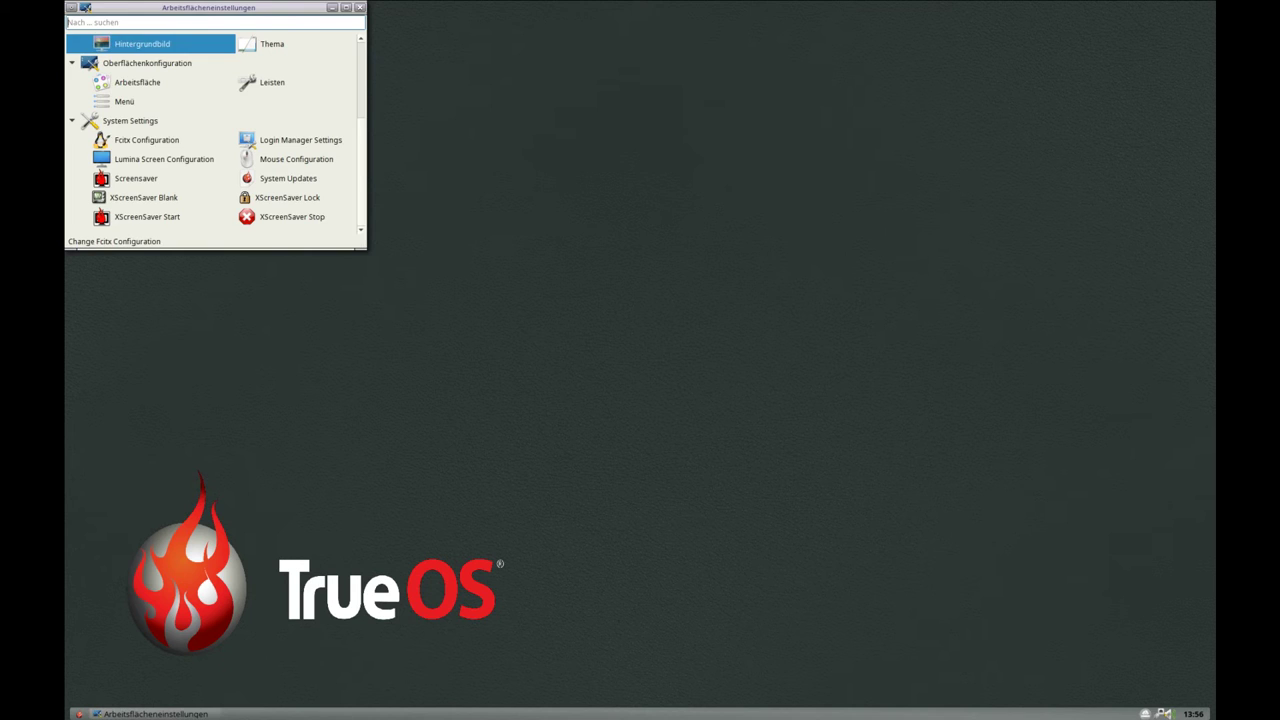
Inspect the global settings and add-ons in Fcitx Configuration and view Lumina Screen Configuration, closing each window.
{"action": "double_click", "coordinate": [147, 140]}
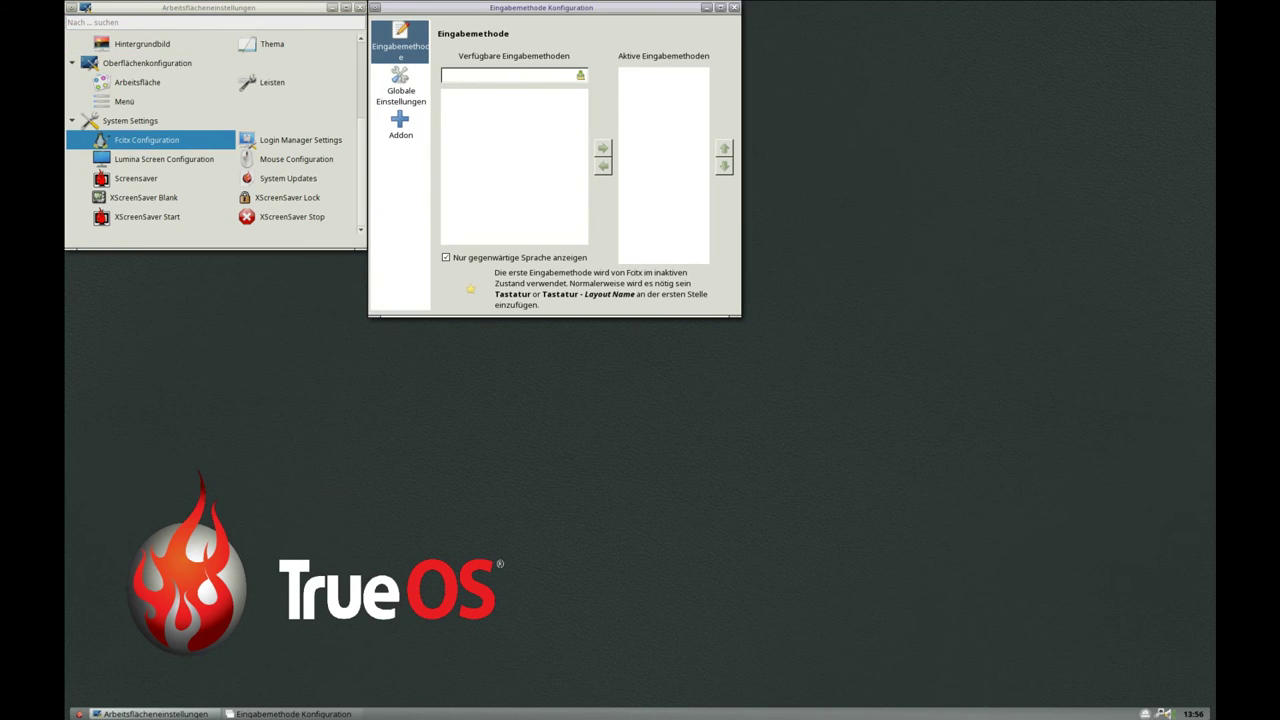
{"action": "left_click", "coordinate": [400, 88]}
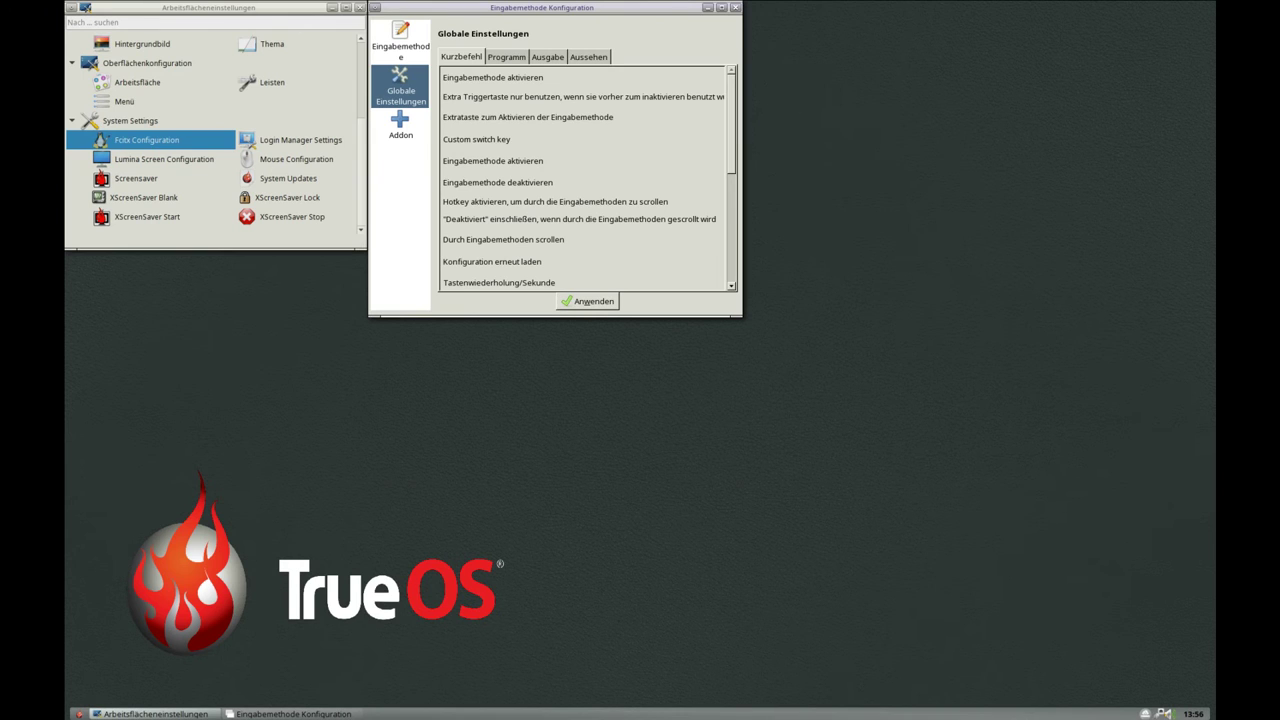
{"action": "left_click", "coordinate": [400, 126]}
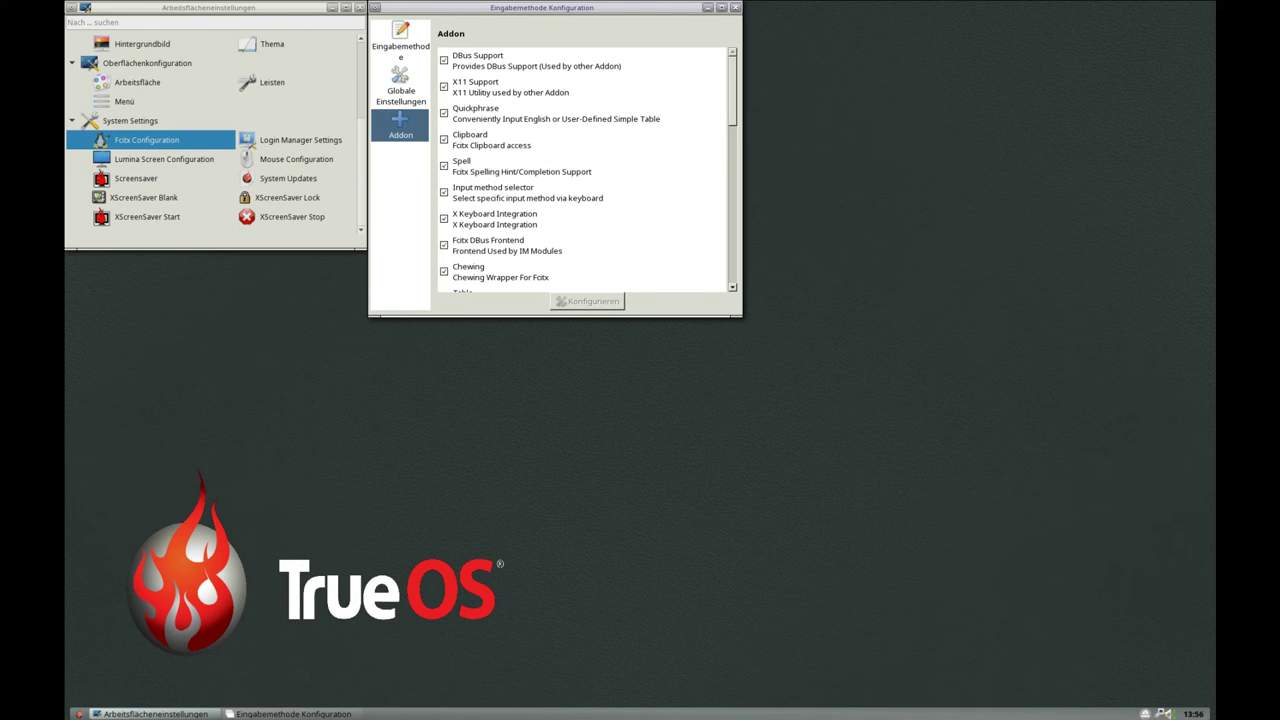
{"action": "left_click", "coordinate": [735, 8]}
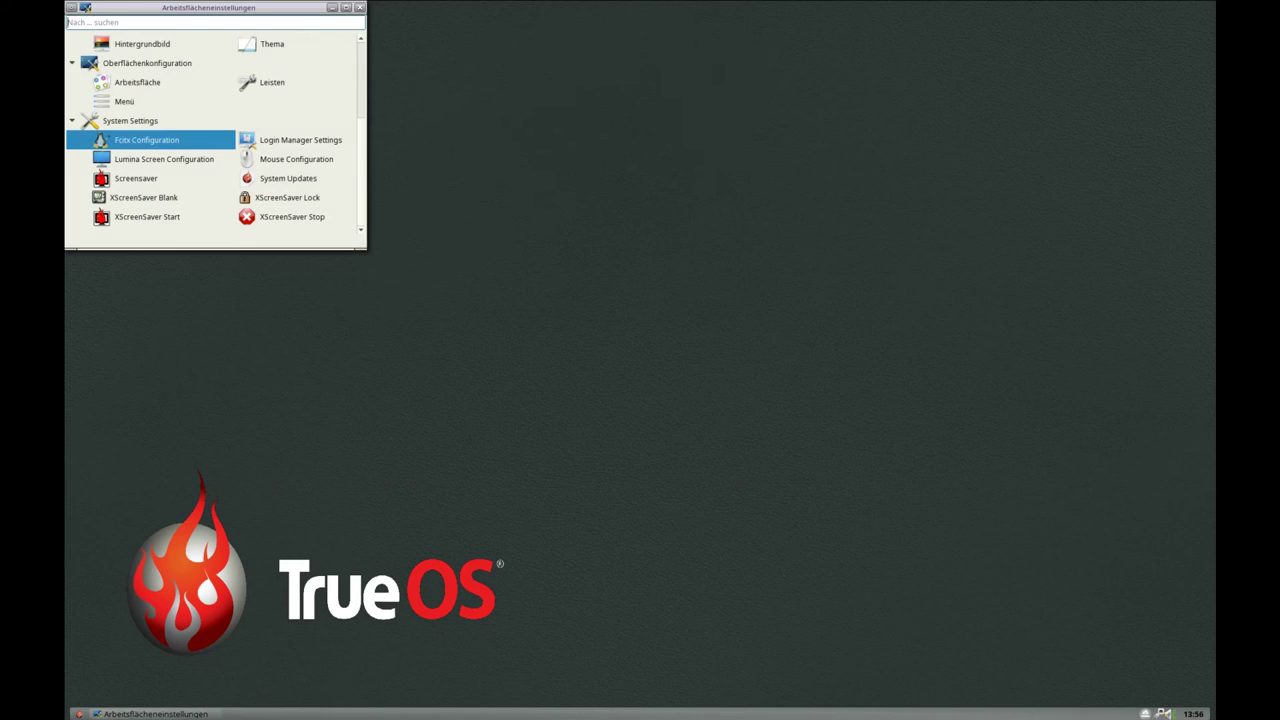
{"action": "left_click", "coordinate": [160, 159]}
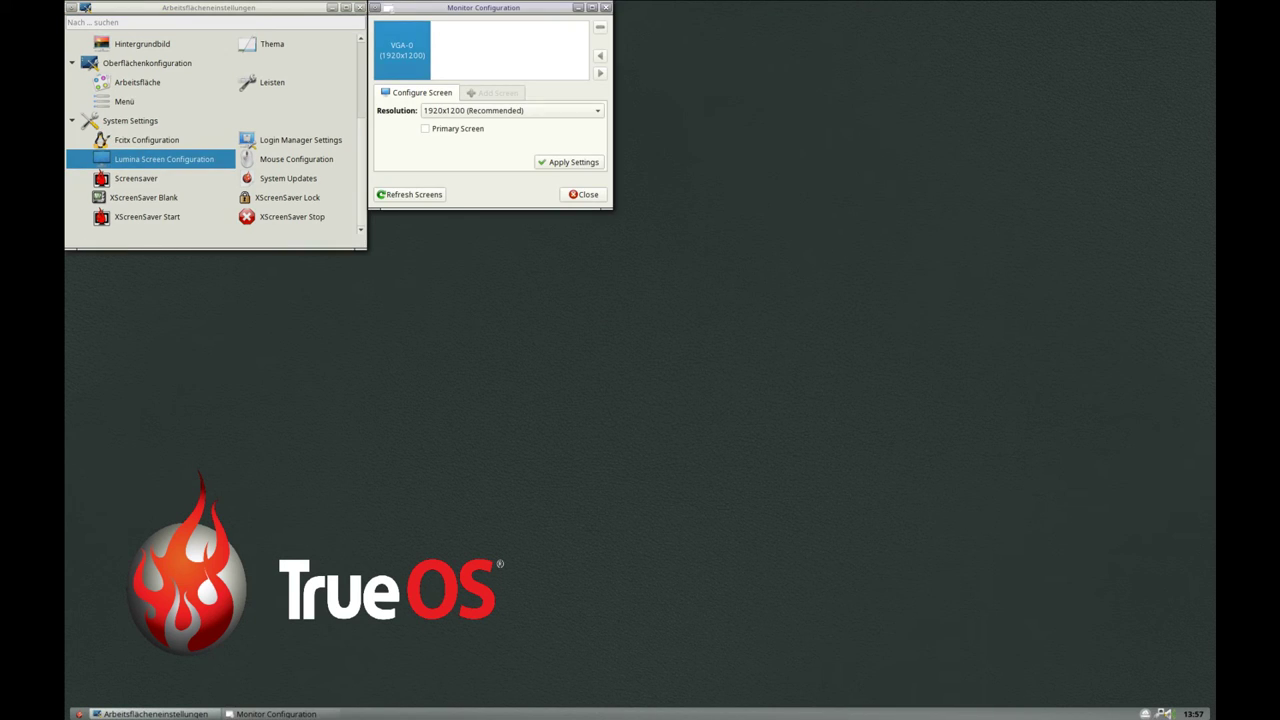
{"action": "key", "text": "alt+F4"}
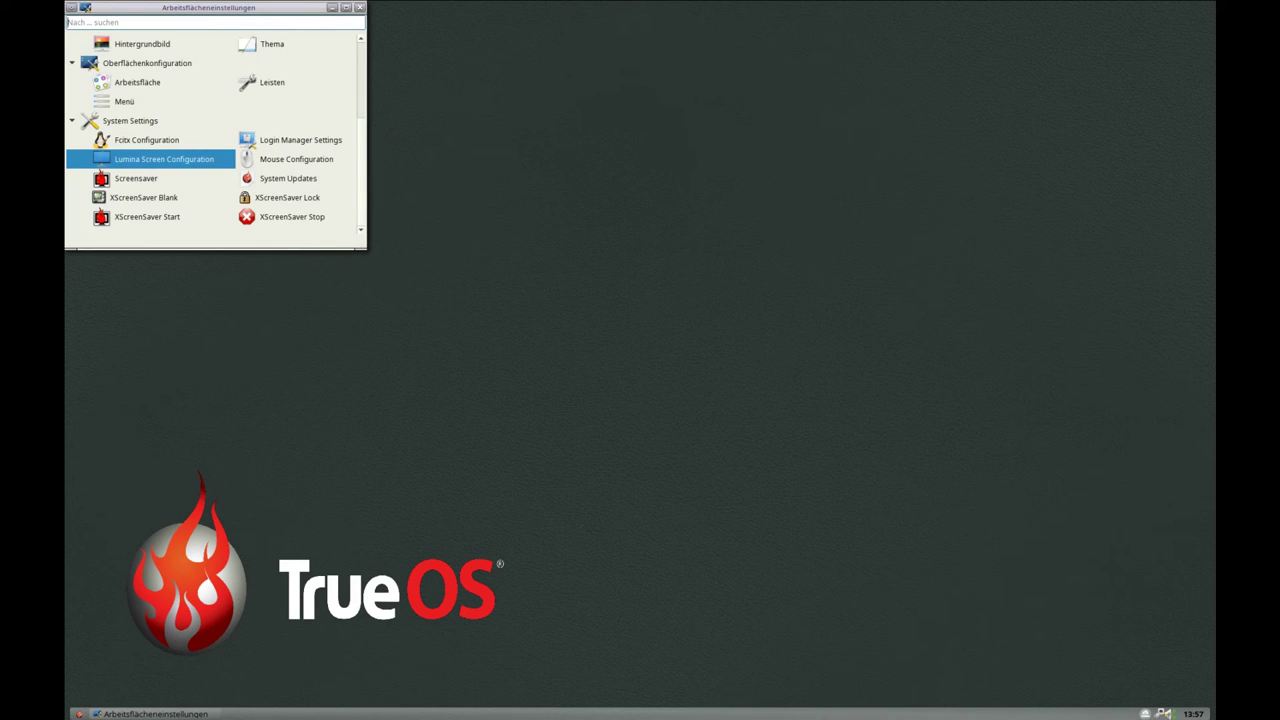
Close the desktop settings overview, then open the start menu to view its favourites and system entries and close it.
{"action": "scroll", "coordinate": [216, 134], "scroll_direction": "up", "scroll_amount": 5}
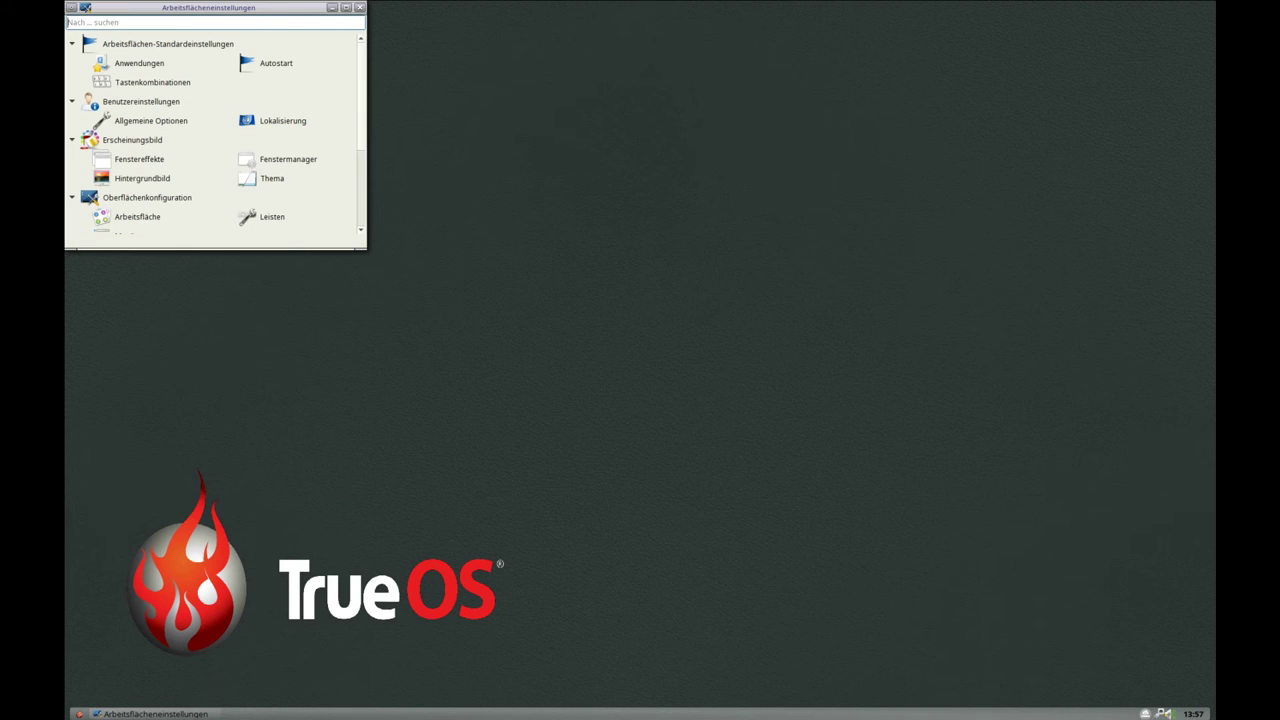
{"action": "key", "text": "Escape"}
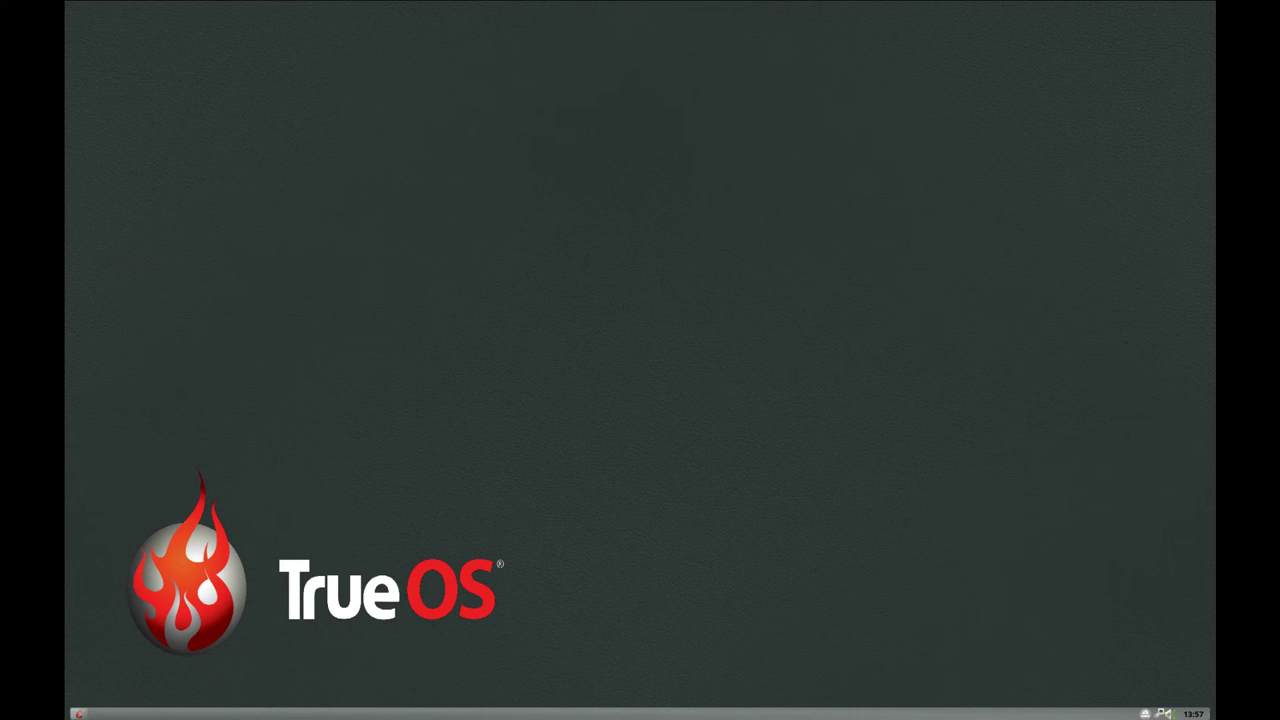
{"action": "left_click", "coordinate": [78, 714]}
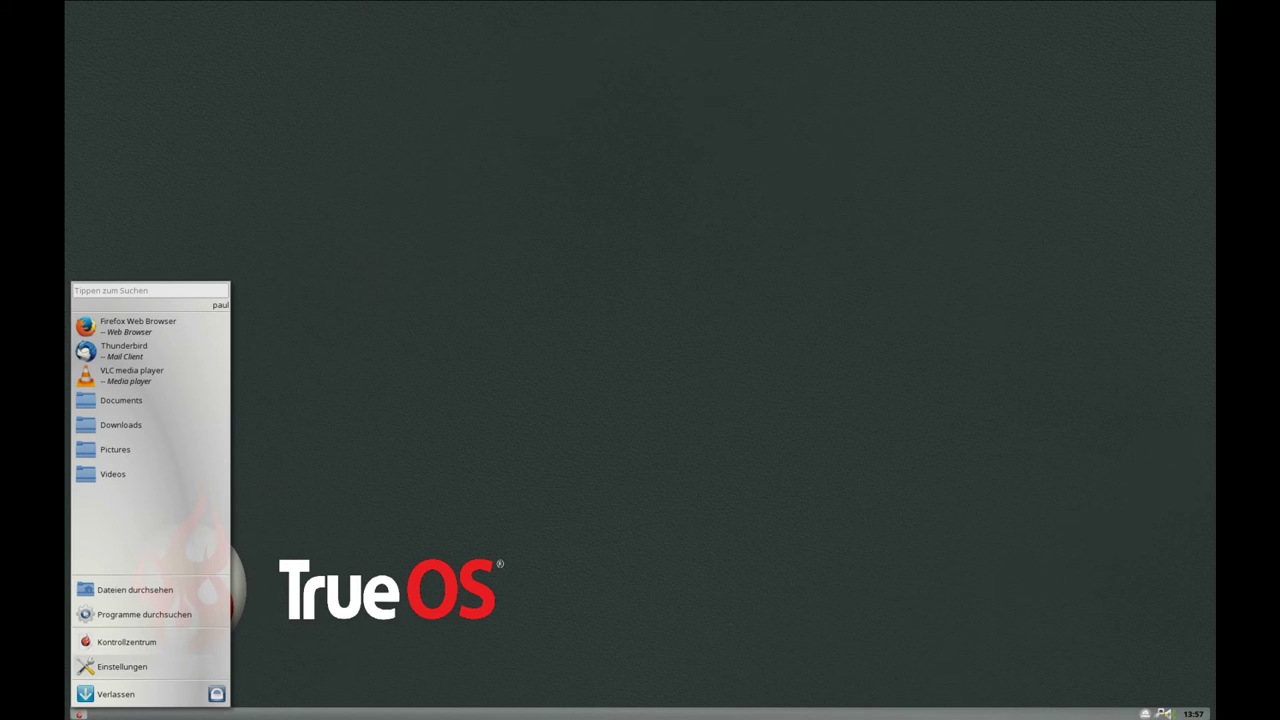
{"action": "left_click", "coordinate": [78, 714]}
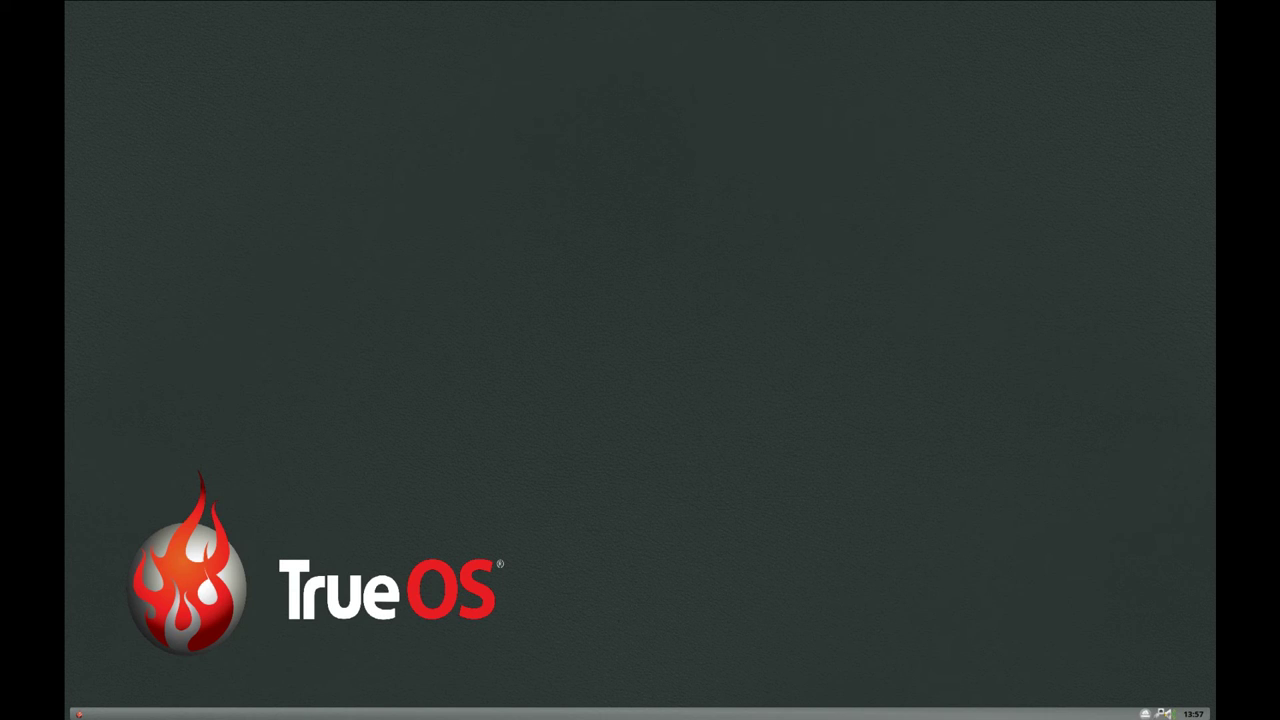
View the available options of the SysAdm client and the Network Monitor in the system tray.
{"action": "left_click", "coordinate": [1161, 713]}
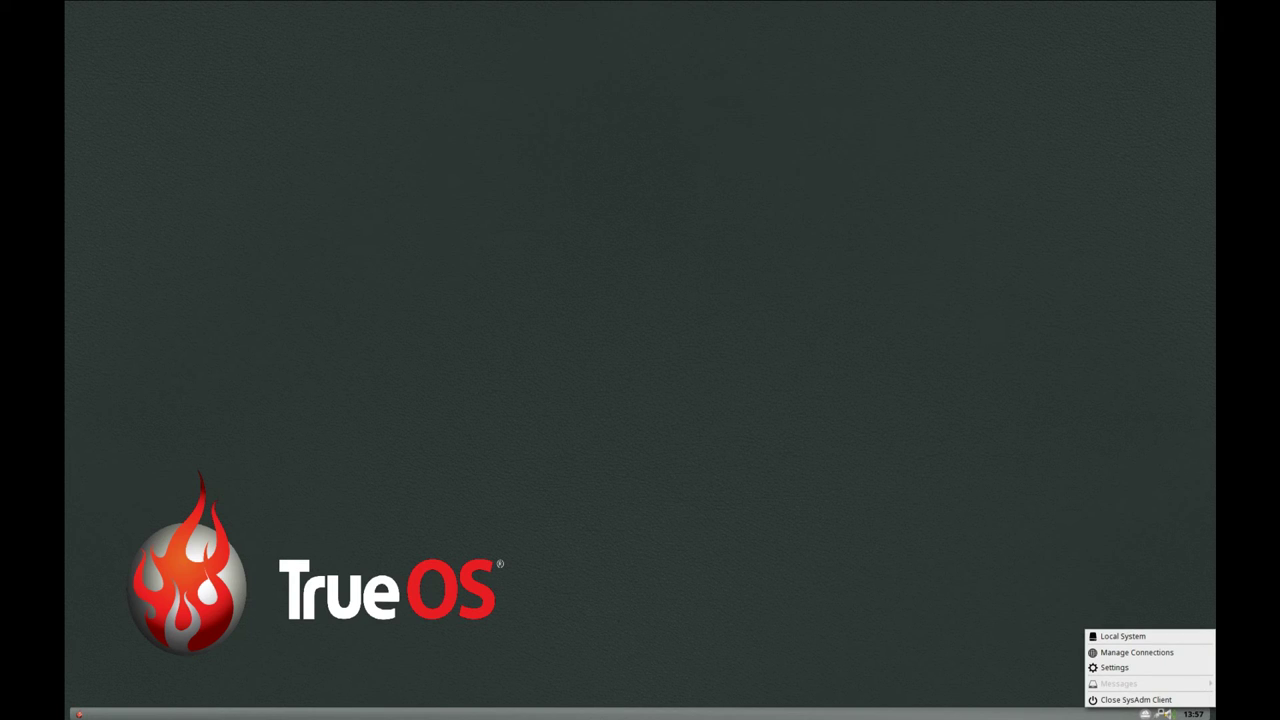
{"action": "key", "text": "Escape"}
{"action": "left_click", "coordinate": [1163, 713]}
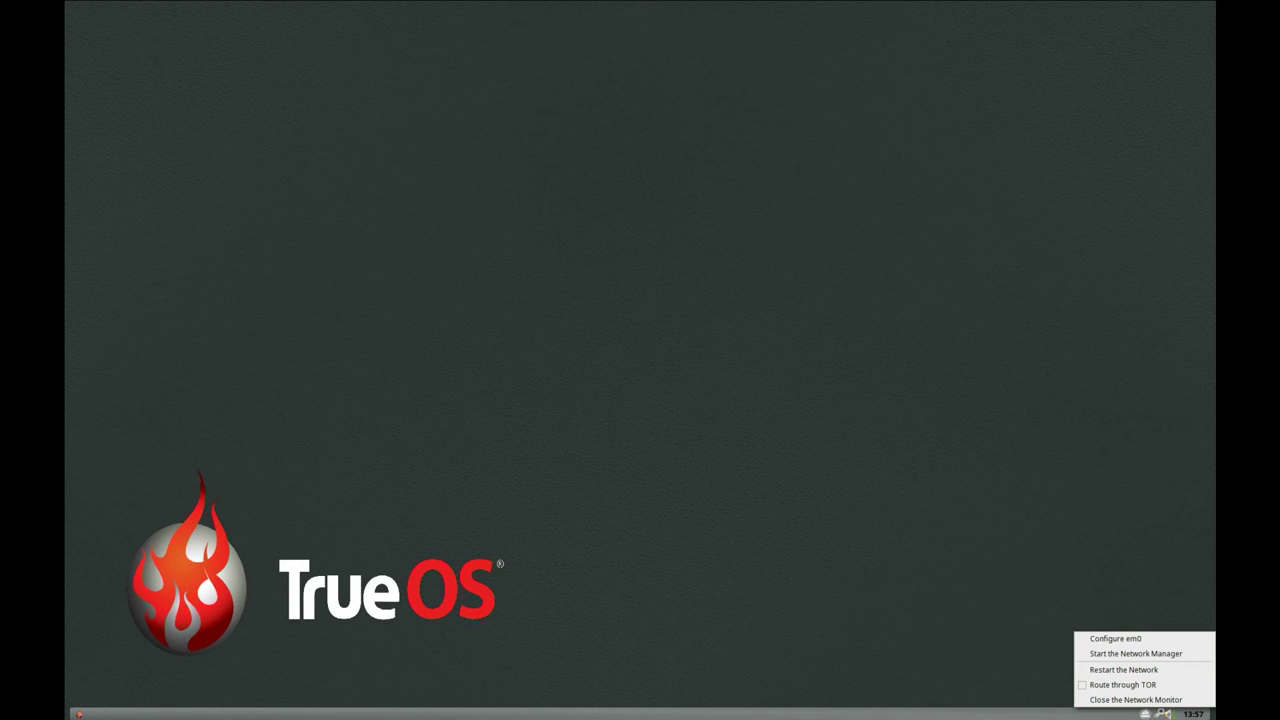
{"action": "left_click", "coordinate": [1168, 713]}
View the tray's volume control and the clock's calendar, closing each one.
{"action": "left_click", "coordinate": [1168, 713]}
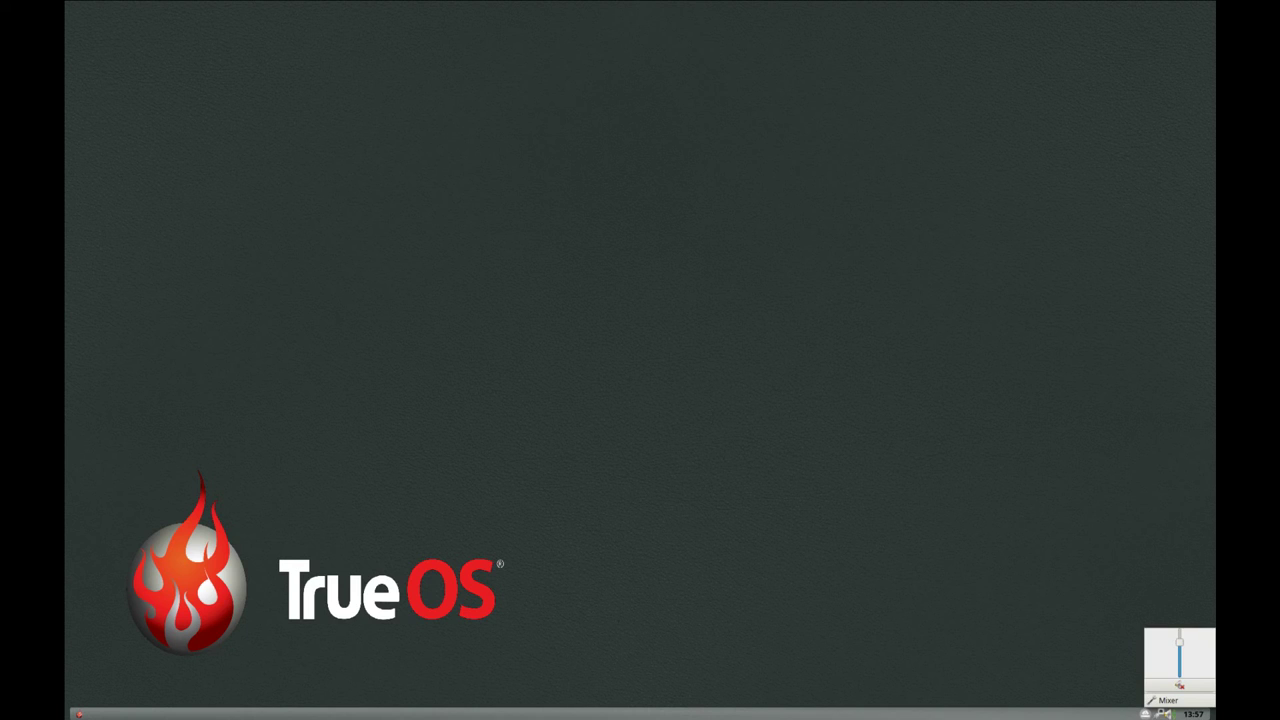
{"action": "key", "text": "Escape"}
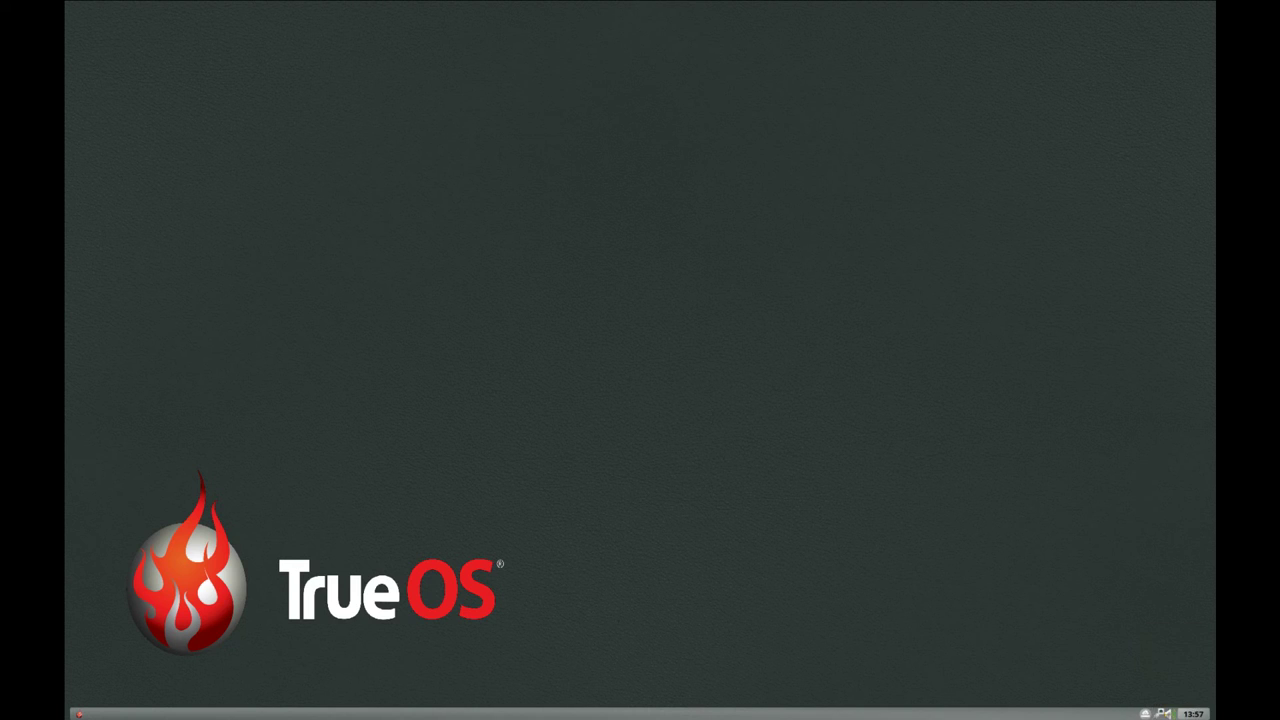
{"action": "left_click", "coordinate": [1194, 714]}
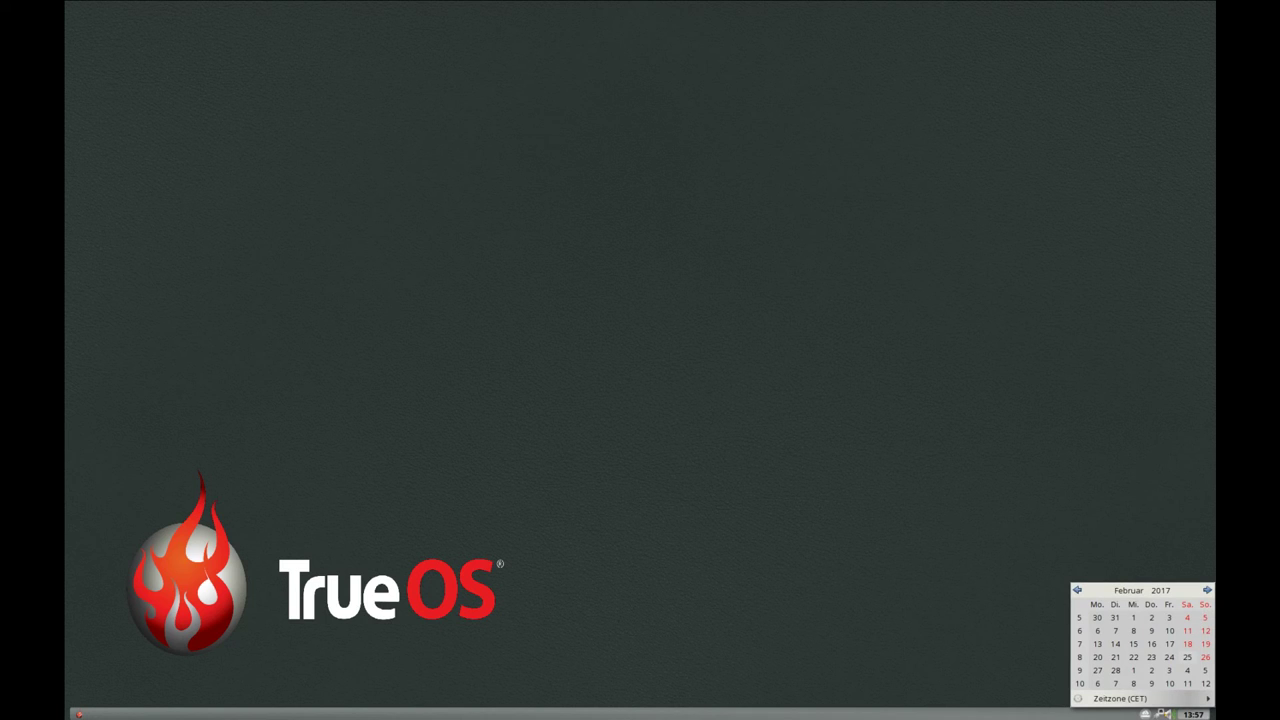
{"action": "key", "text": "Escape"}
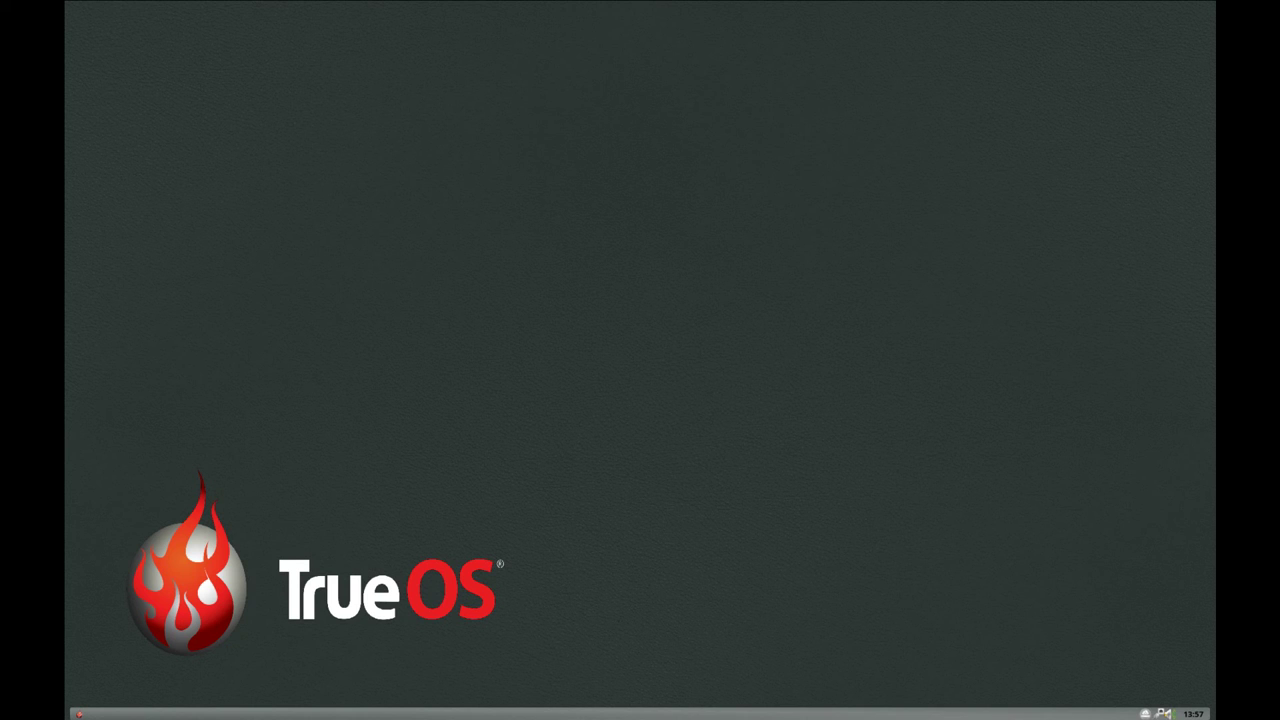
Open the Local System control panel from the SysAdm tray client and close it.
{"action": "left_click", "coordinate": [1161, 714]}
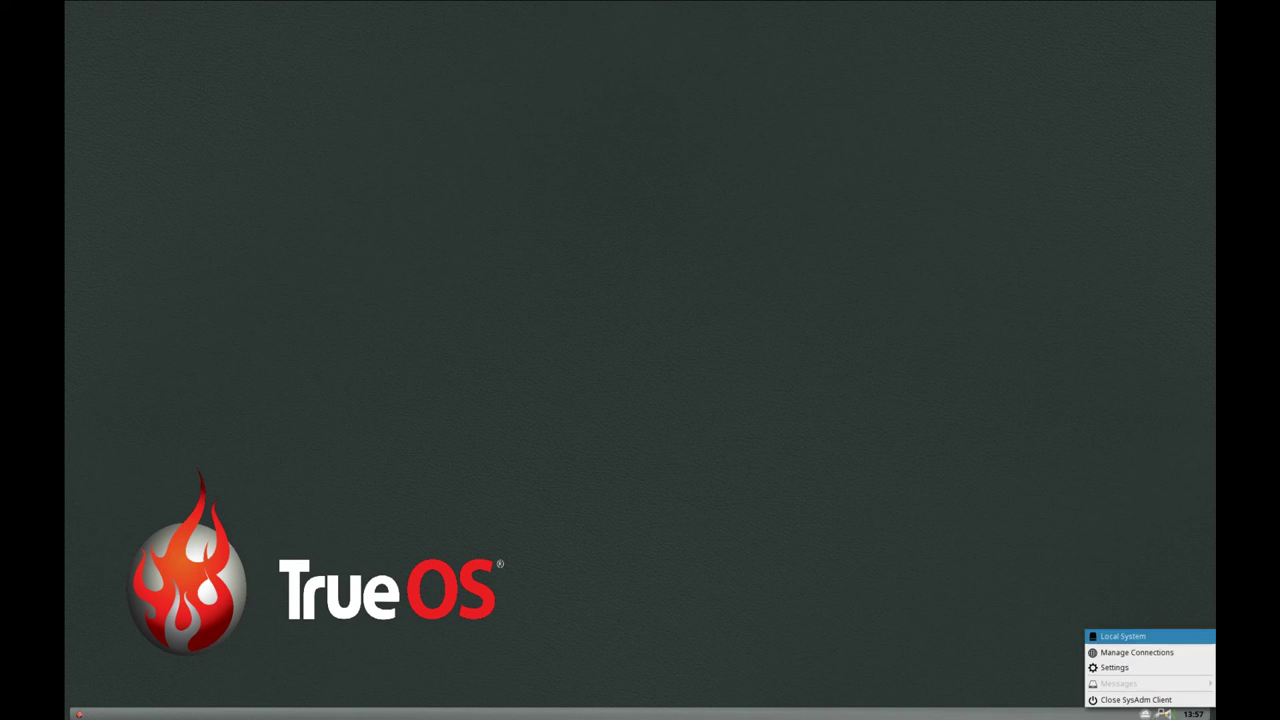
{"action": "left_click", "coordinate": [1123, 636]}
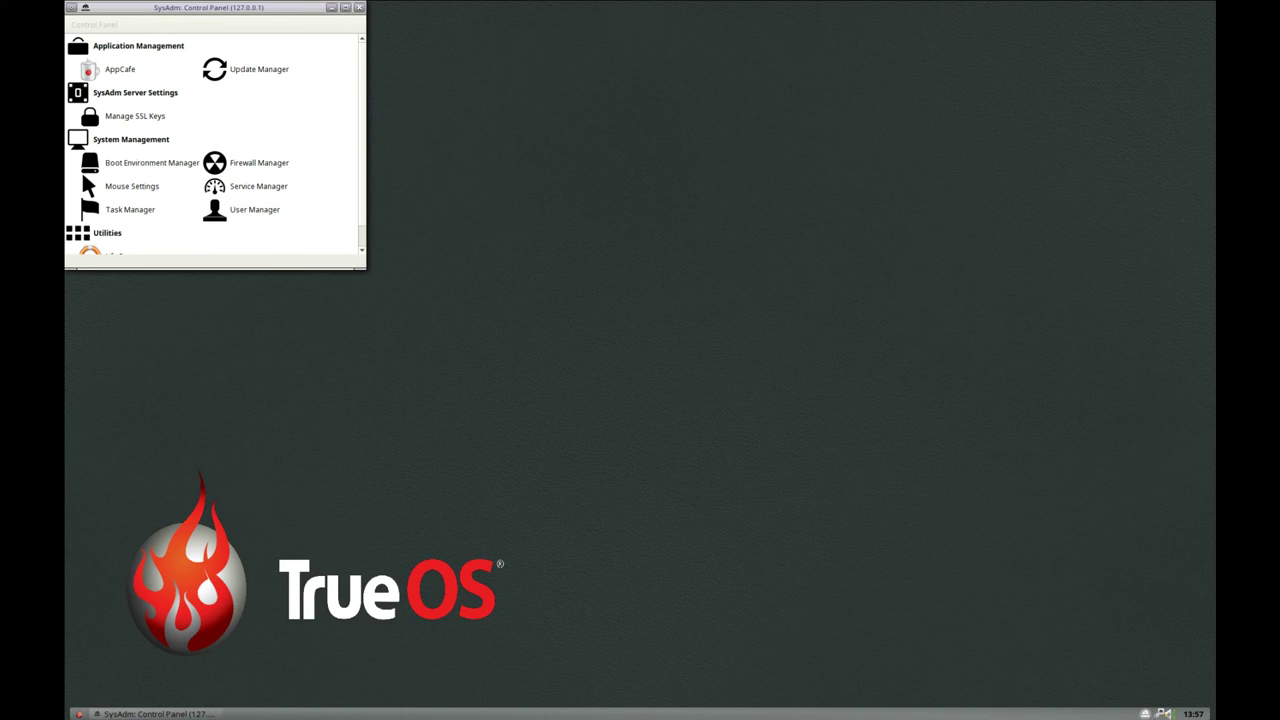
{"action": "left_click", "coordinate": [359, 8]}
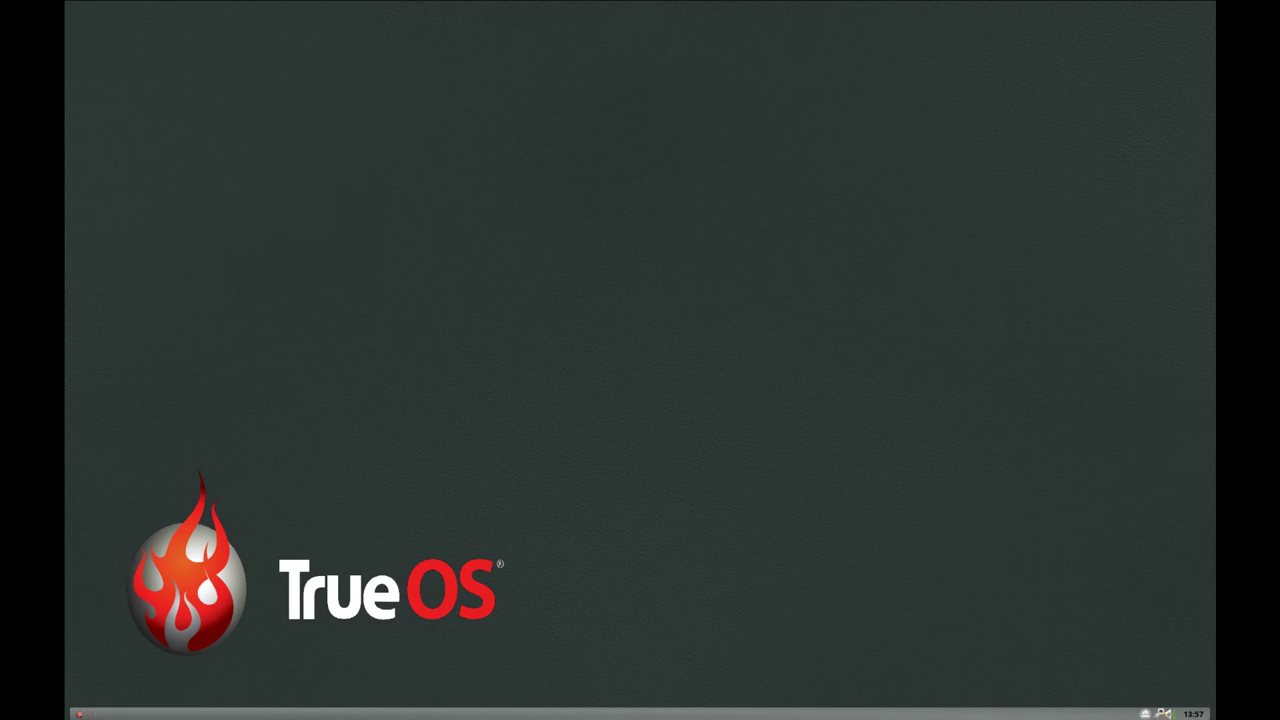
Try to open Anwendungen verwalten from the applications listed for the desktop.
{"action": "right_click", "coordinate": [271, 36]}
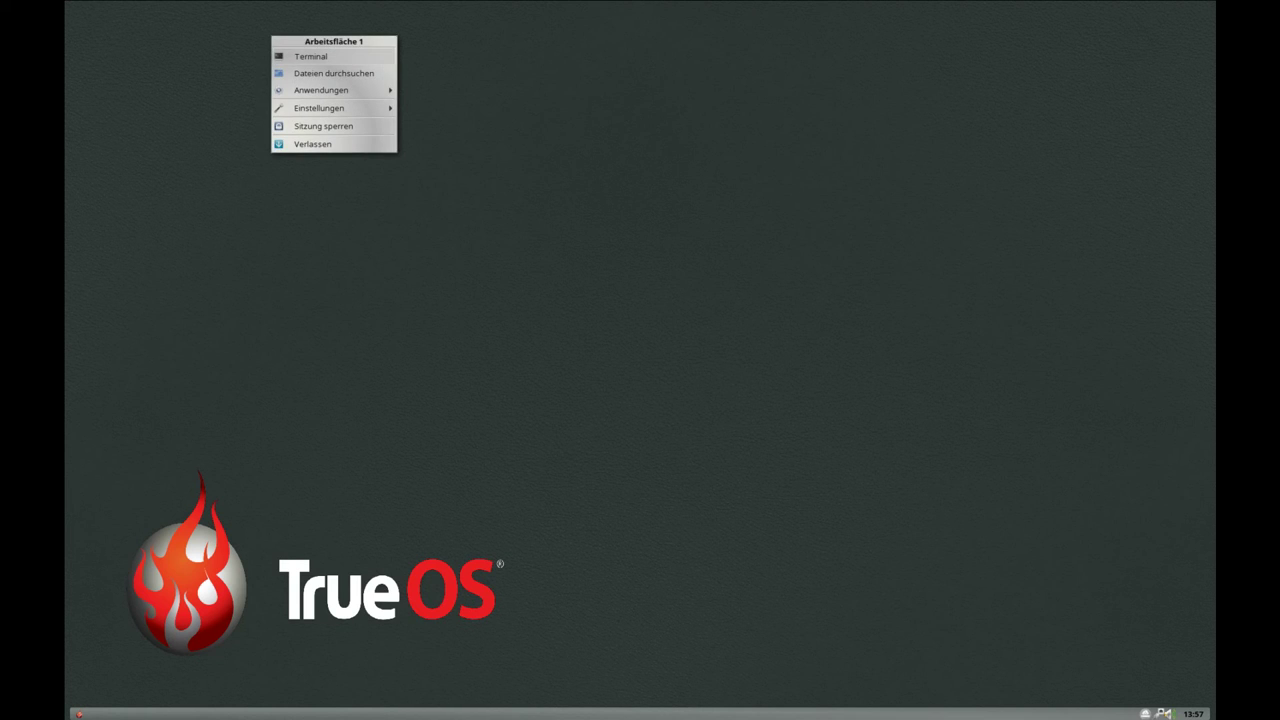
{"action": "mouse_move", "coordinate": [320, 90]}
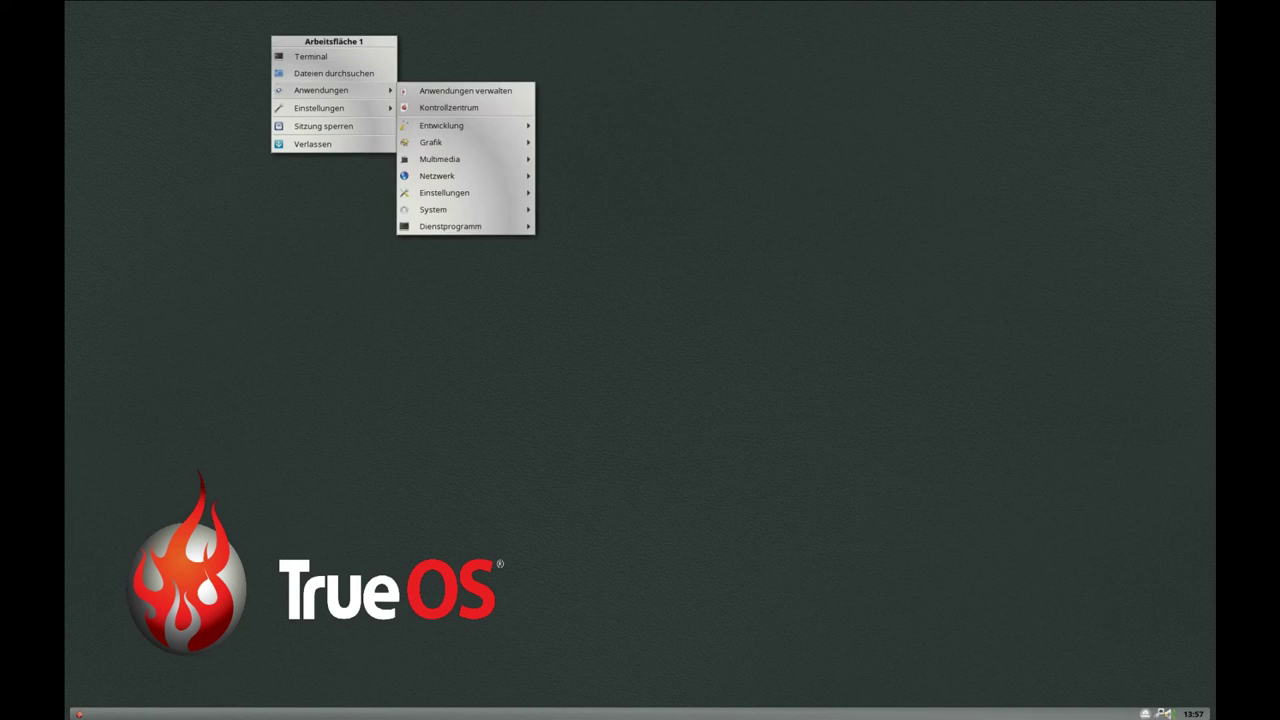
{"action": "left_click", "coordinate": [465, 91]}
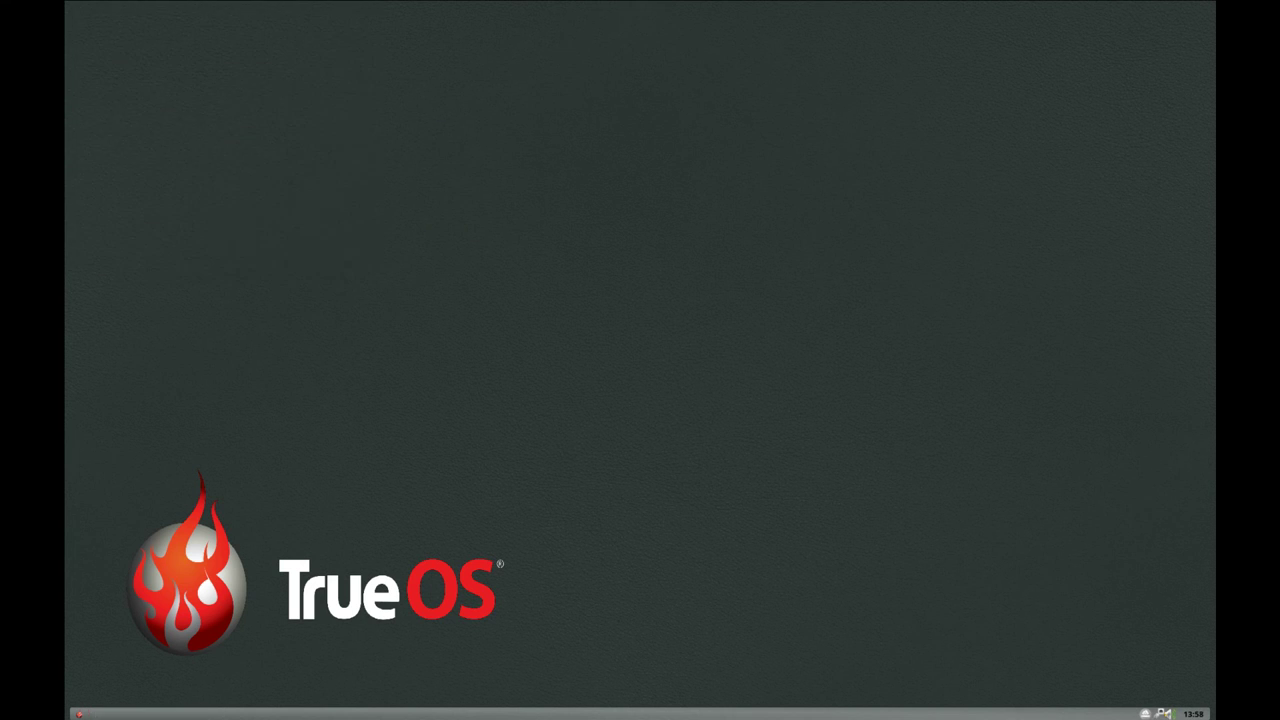
Open the Kontrollzentrum from the desktop's Anwendungen entries and close its window.
{"action": "right_click", "coordinate": [349, 58]}
{"action": "mouse_move", "coordinate": [400, 113]}
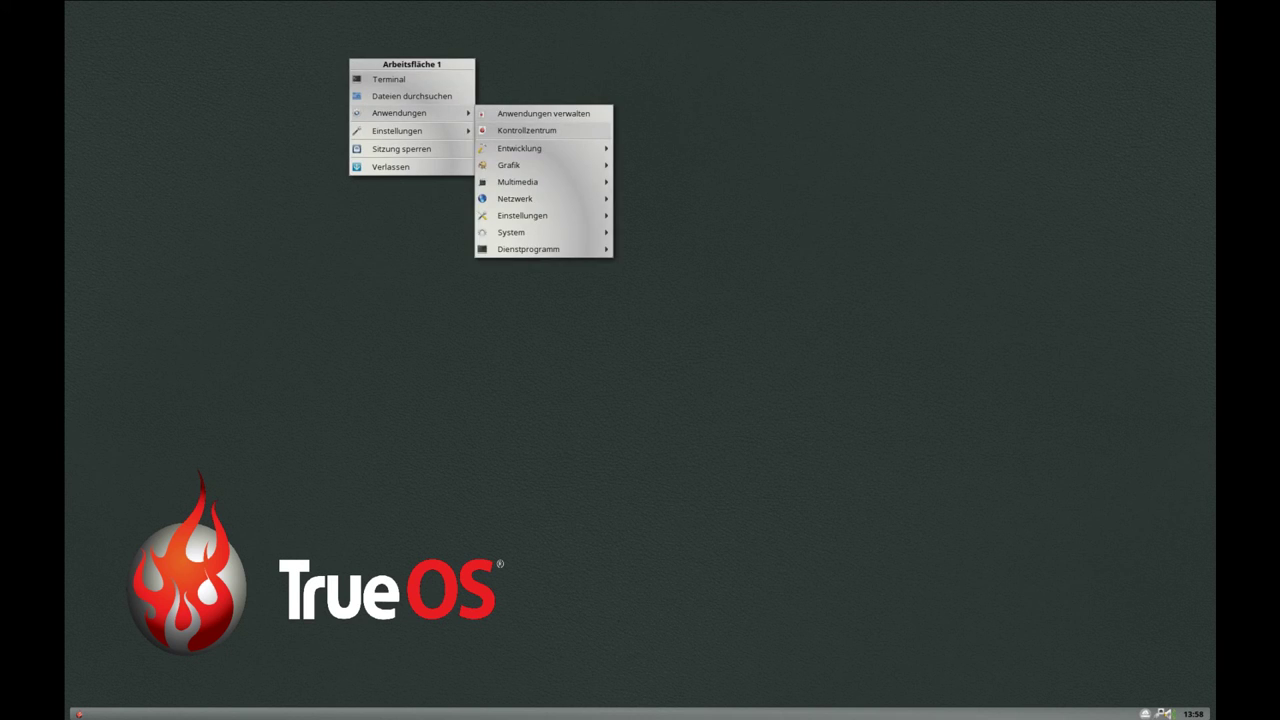
{"action": "left_click", "coordinate": [527, 130]}
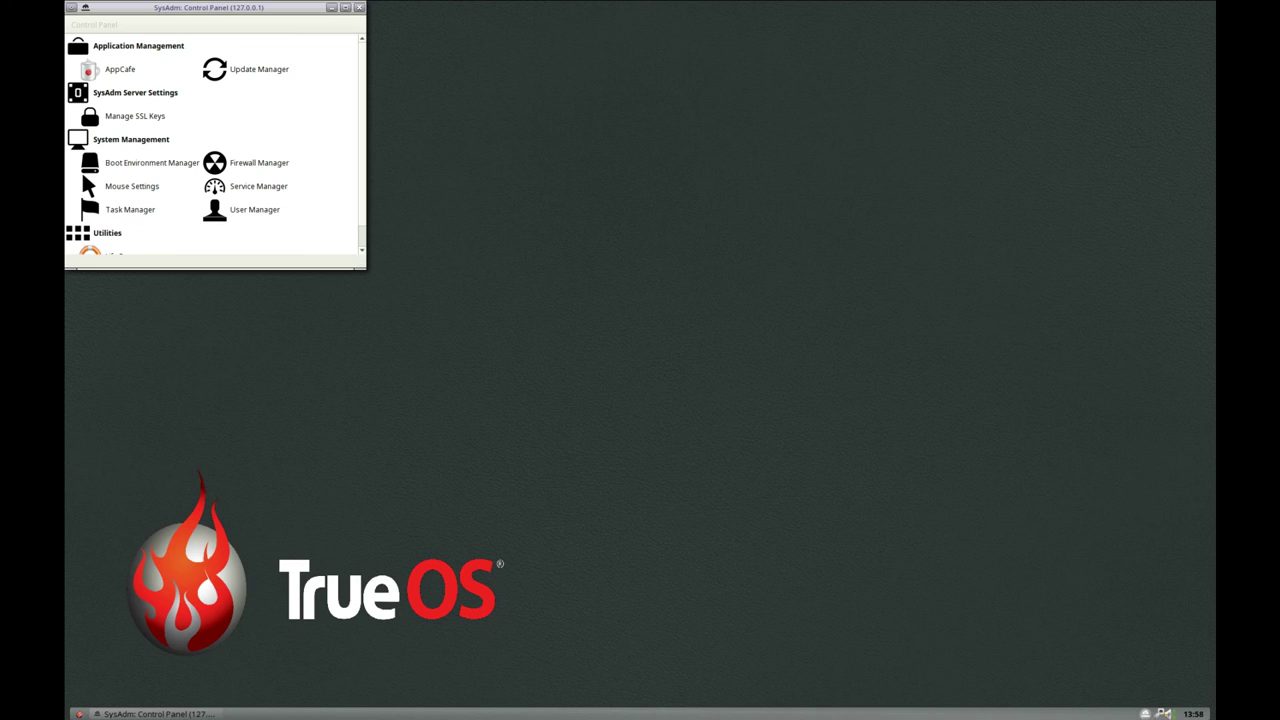
{"action": "key", "text": "alt+F4"}
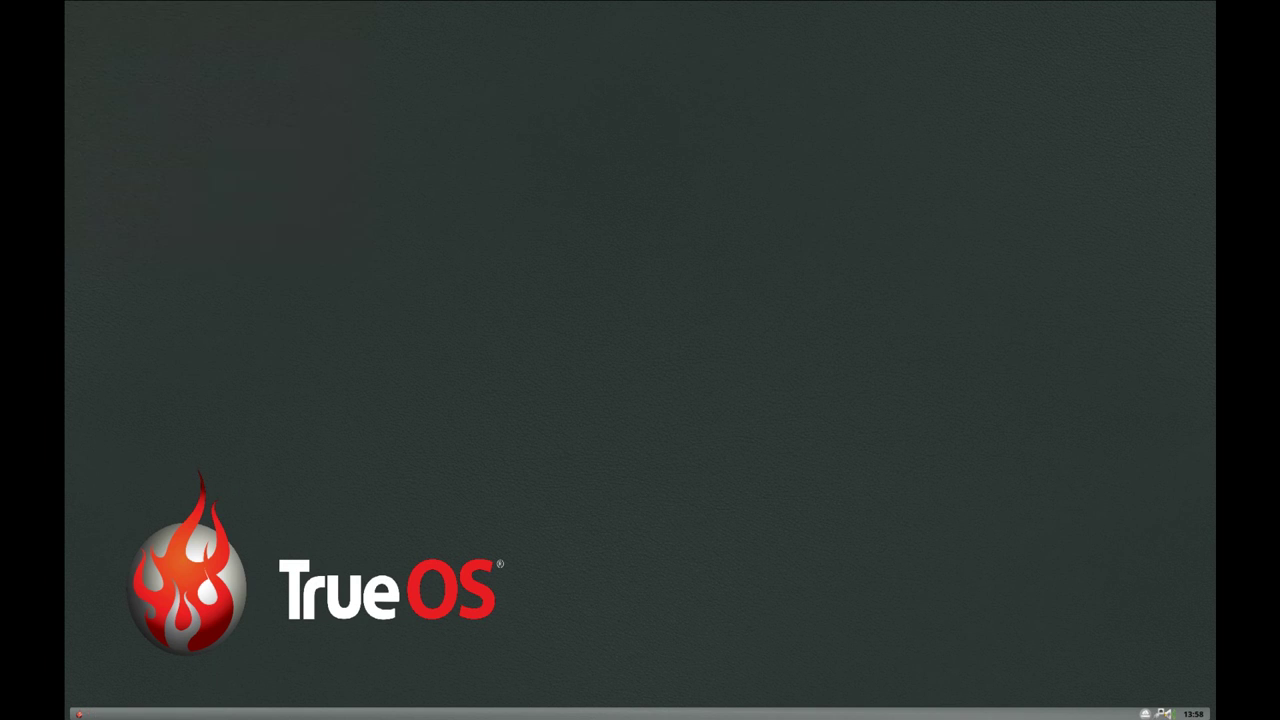
Browse the desktop's application categories, open Desktop Configuration under Einstellungen, and close its window.
{"action": "right_click", "coordinate": [359, 57]}
{"action": "mouse_move", "coordinate": [408, 112]}
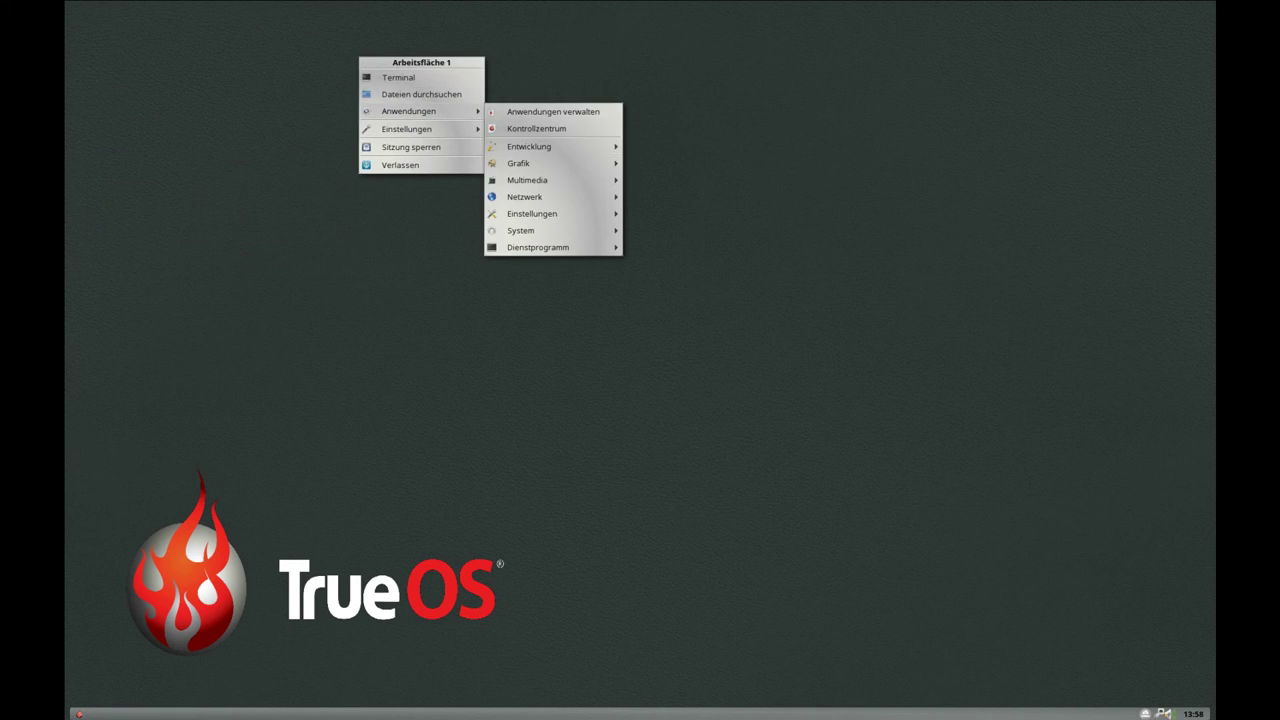
{"action": "mouse_move", "coordinate": [555, 146]}
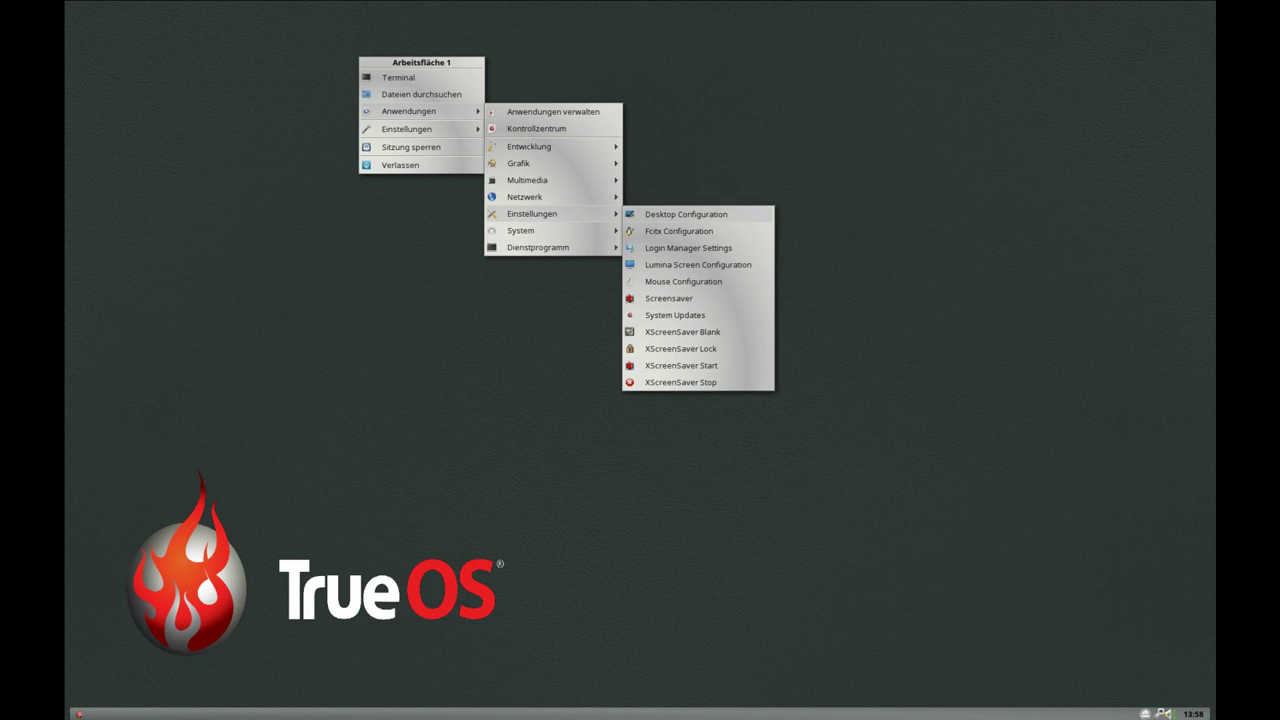
{"action": "left_click", "coordinate": [686, 214]}
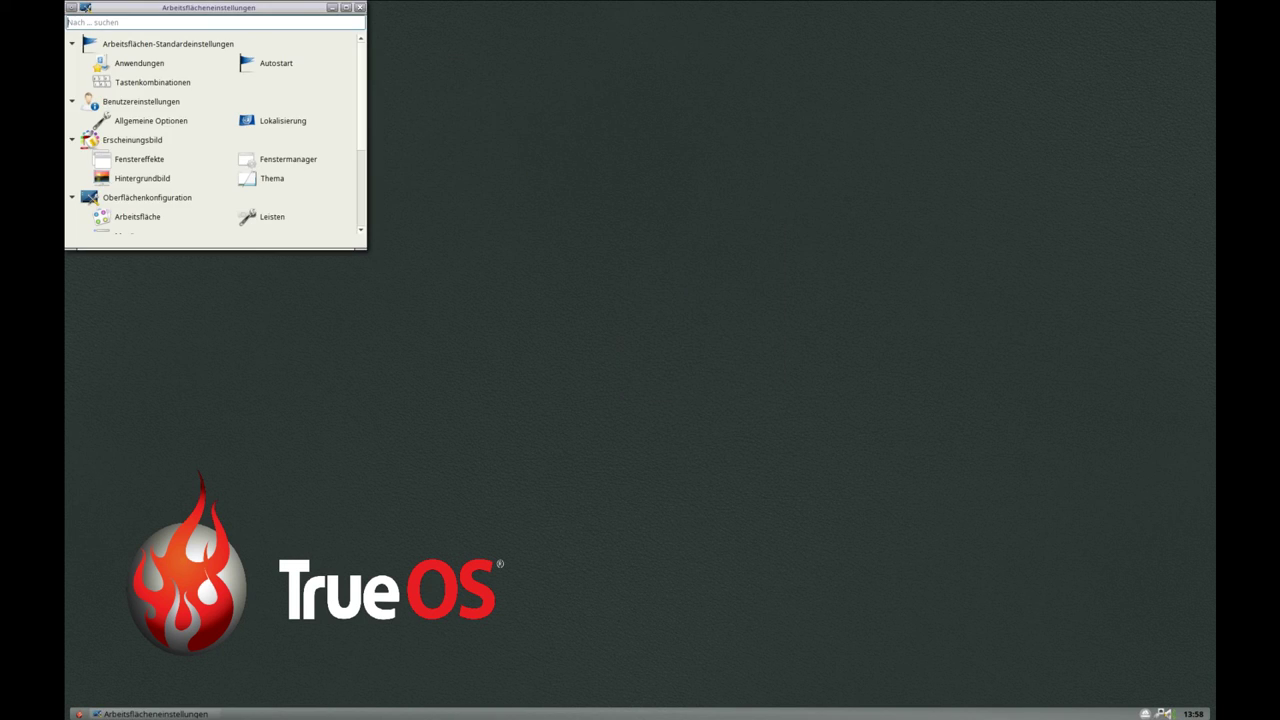
{"action": "left_click", "coordinate": [360, 7]}
View the general Lumina desktop information through Über Lumina in the desktop's Einstellungen entries, and close it.
{"action": "right_click", "coordinate": [369, 93]}
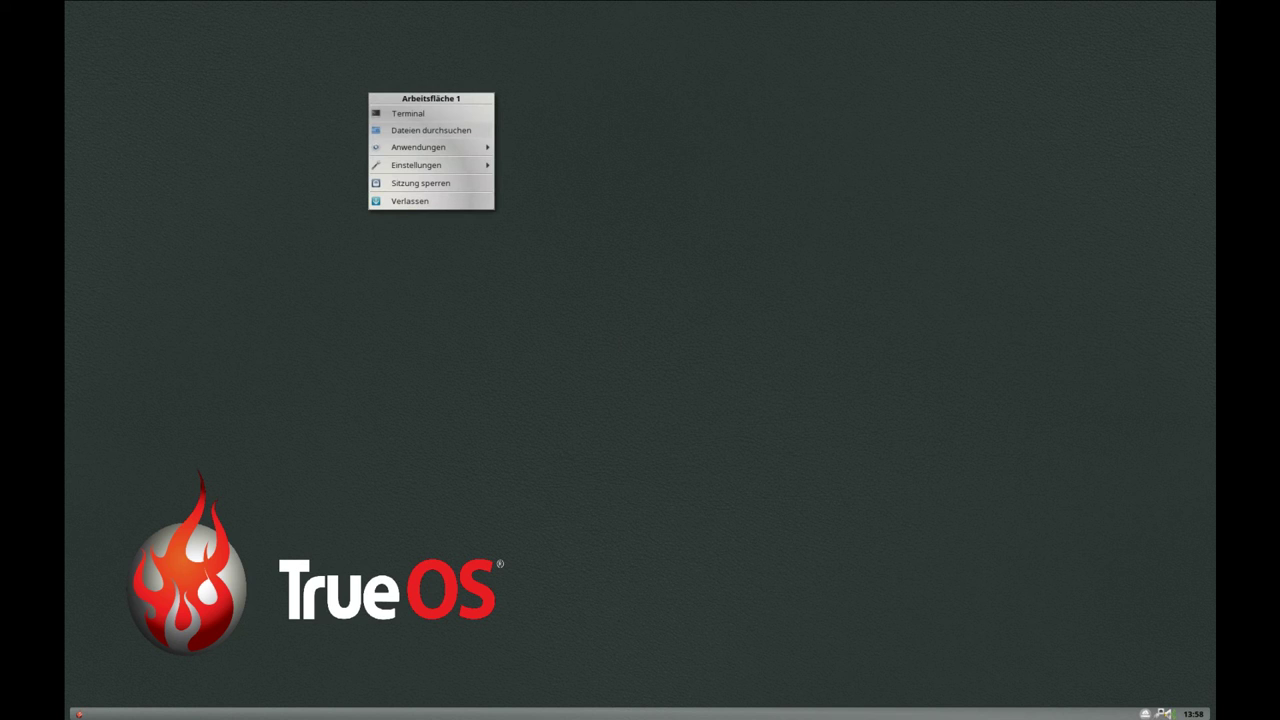
{"action": "mouse_move", "coordinate": [418, 147]}
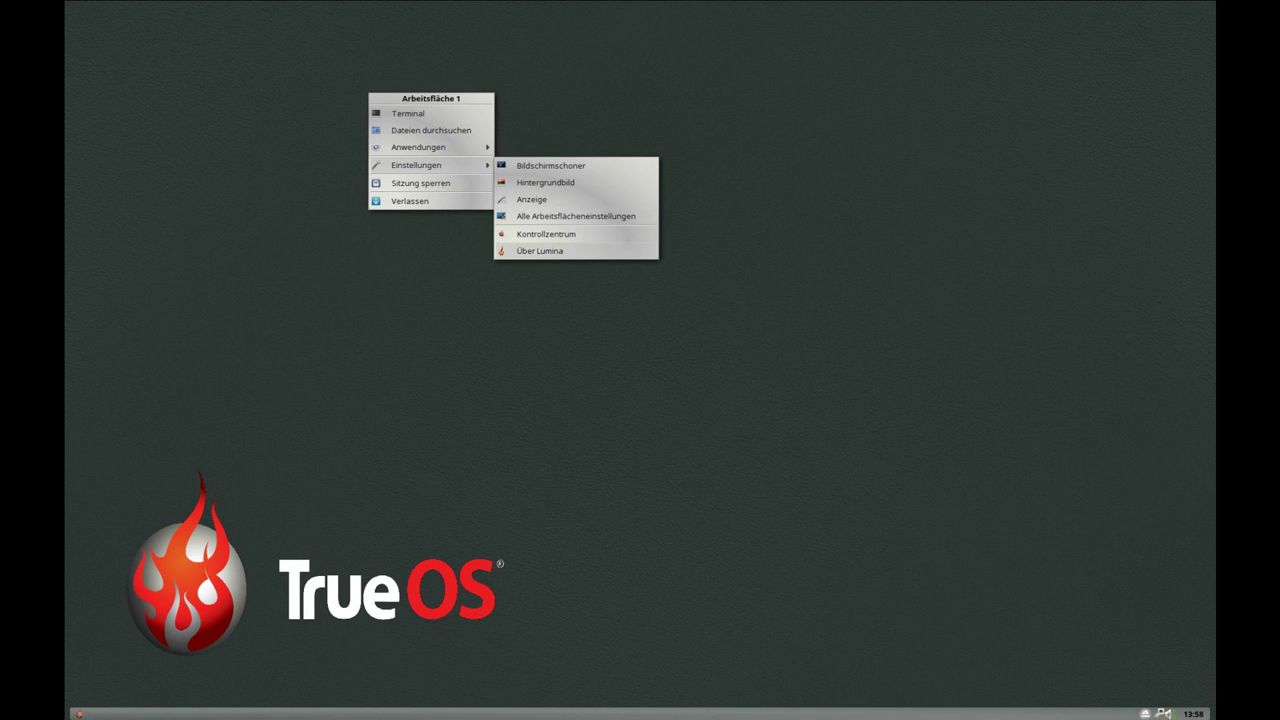
{"action": "left_click", "coordinate": [540, 251]}
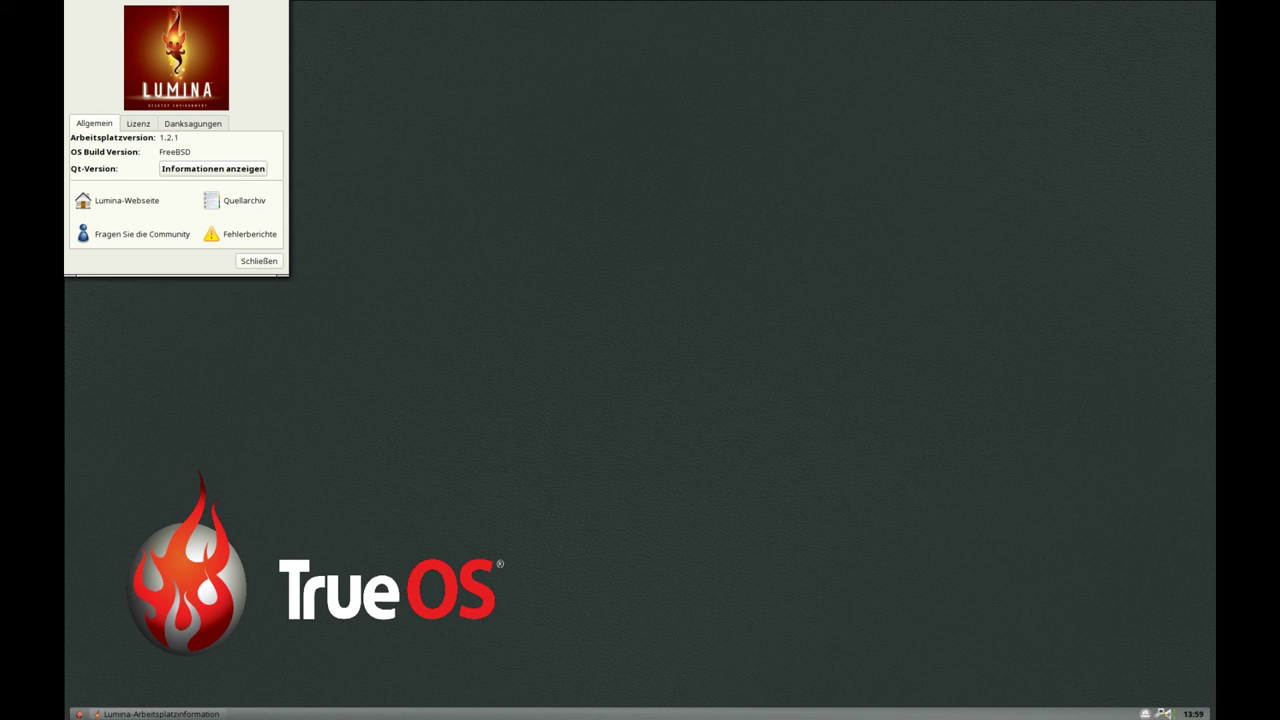
{"action": "left_click", "coordinate": [259, 261]}
Open the Verlassen dialog from the desktop to show the logout, restart, shutdown and lock options.
{"action": "right_click", "coordinate": [344, 148]}
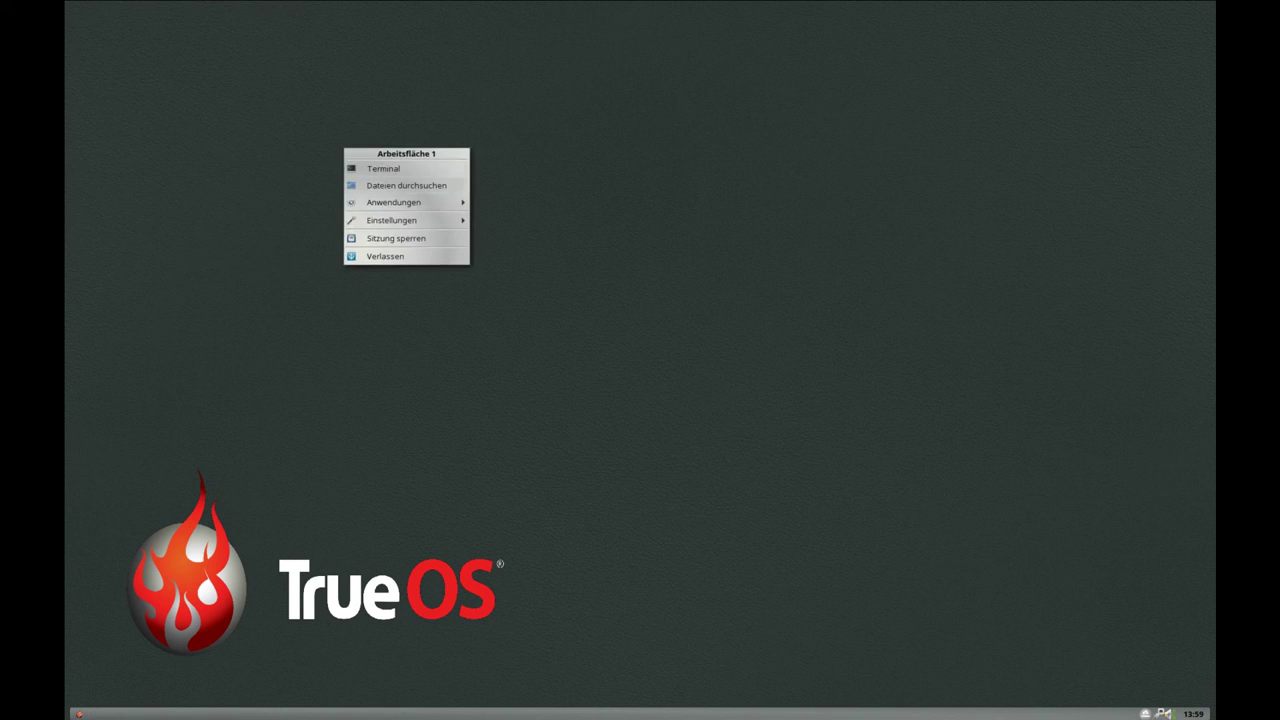
{"action": "mouse_move", "coordinate": [392, 220]}
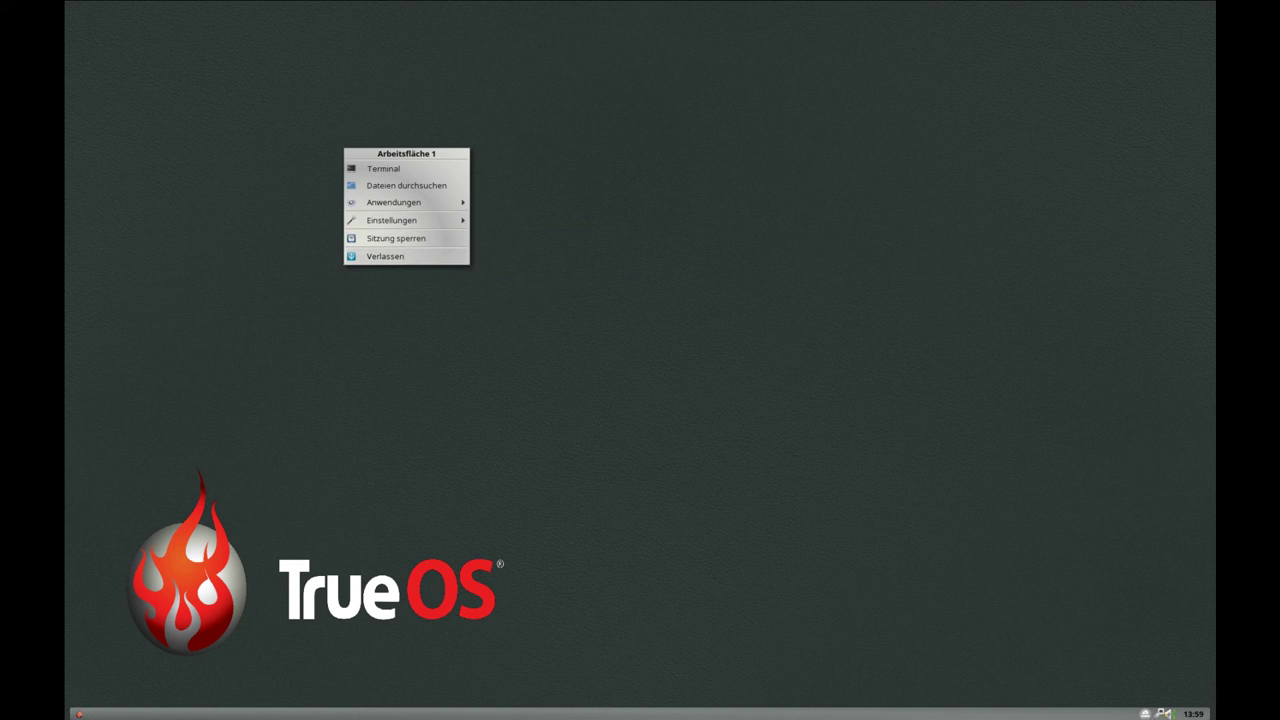
{"action": "left_click", "coordinate": [385, 257]}
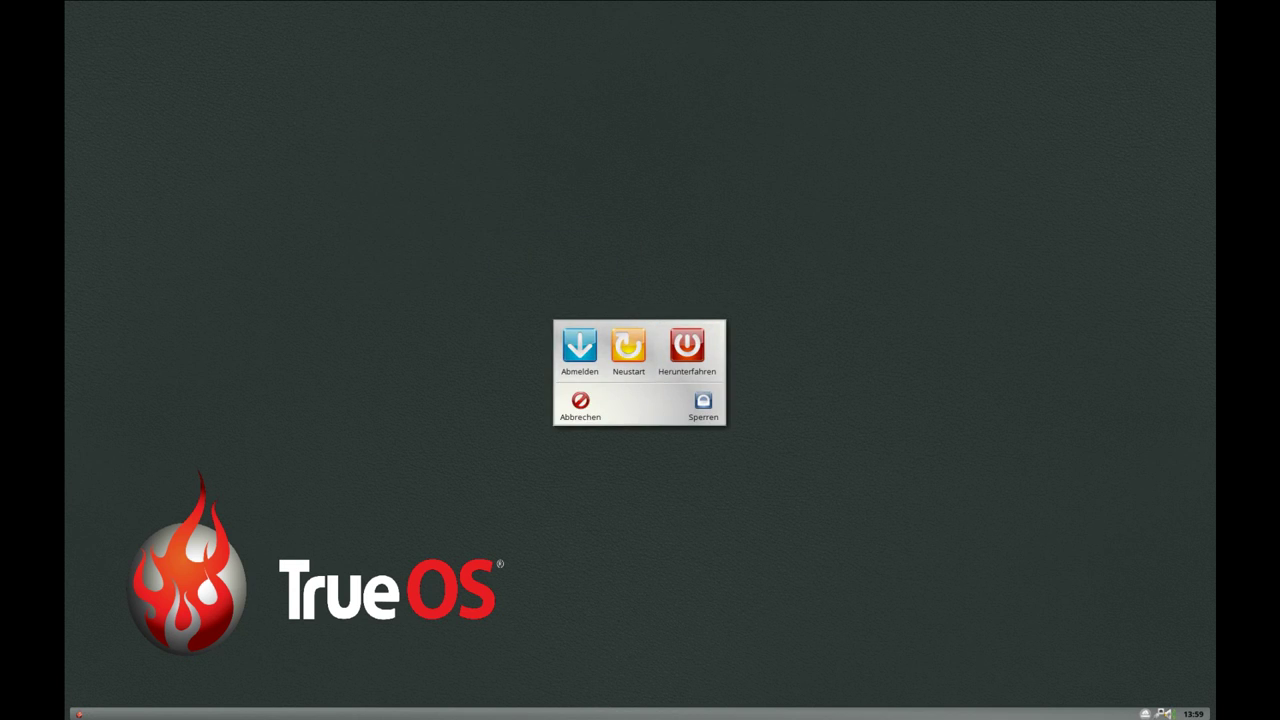